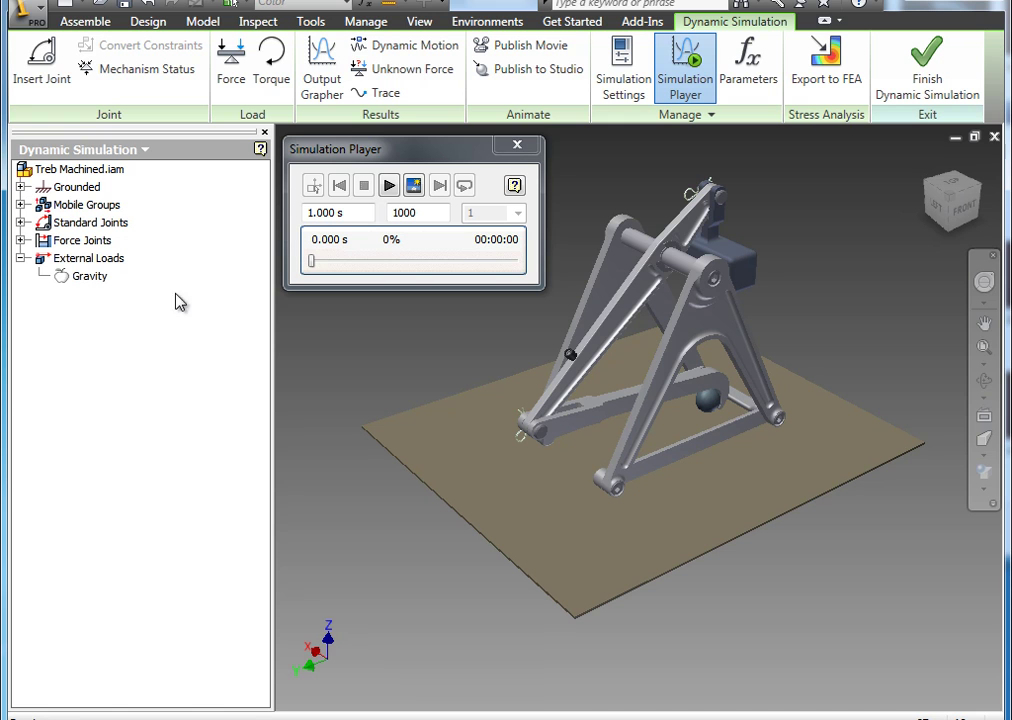
Step: Expand and collapse the Grounded, Mobile Groups and Standard Joints branches of the simulation tree
left_click(21, 187)
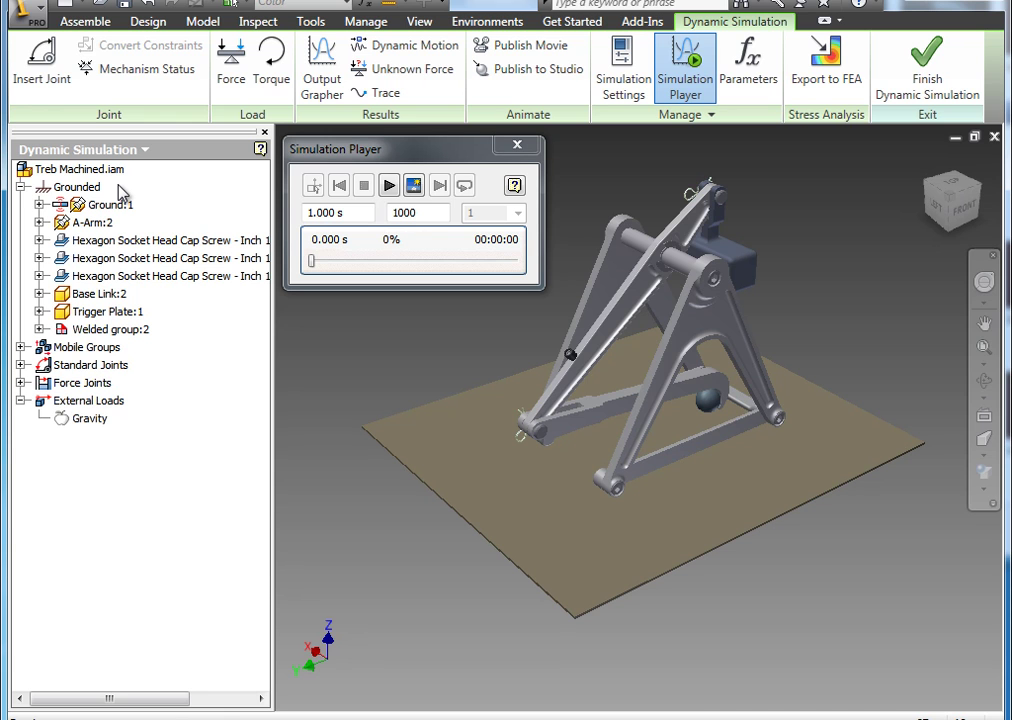
left_click(21, 187)
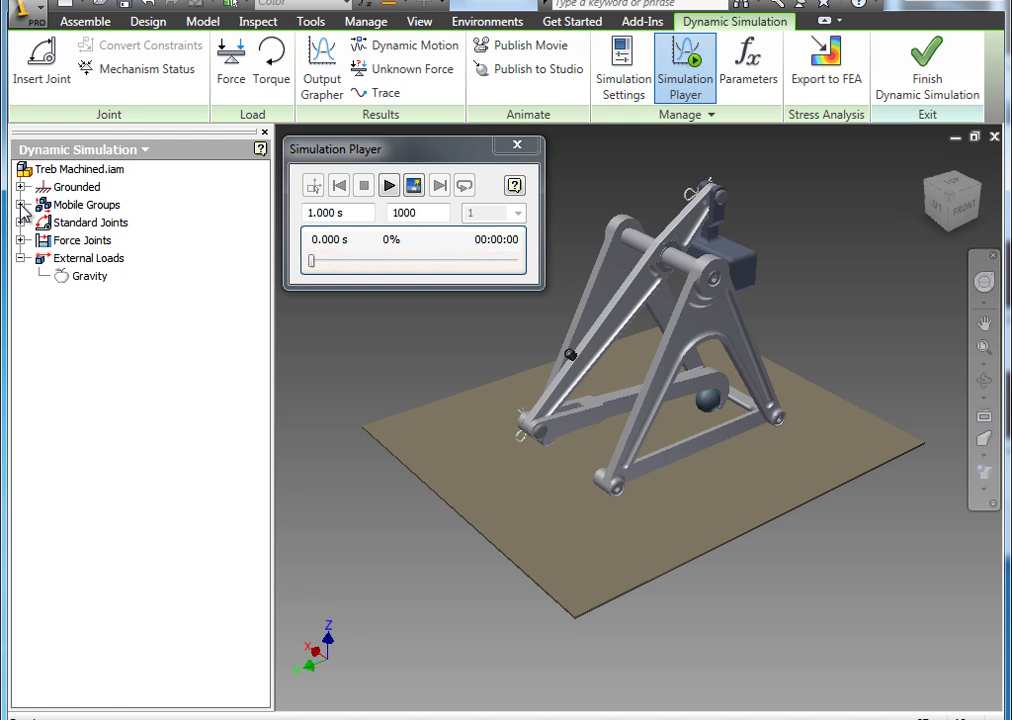
left_click(21, 205)
left_click(21, 205)
left_click(21, 223)
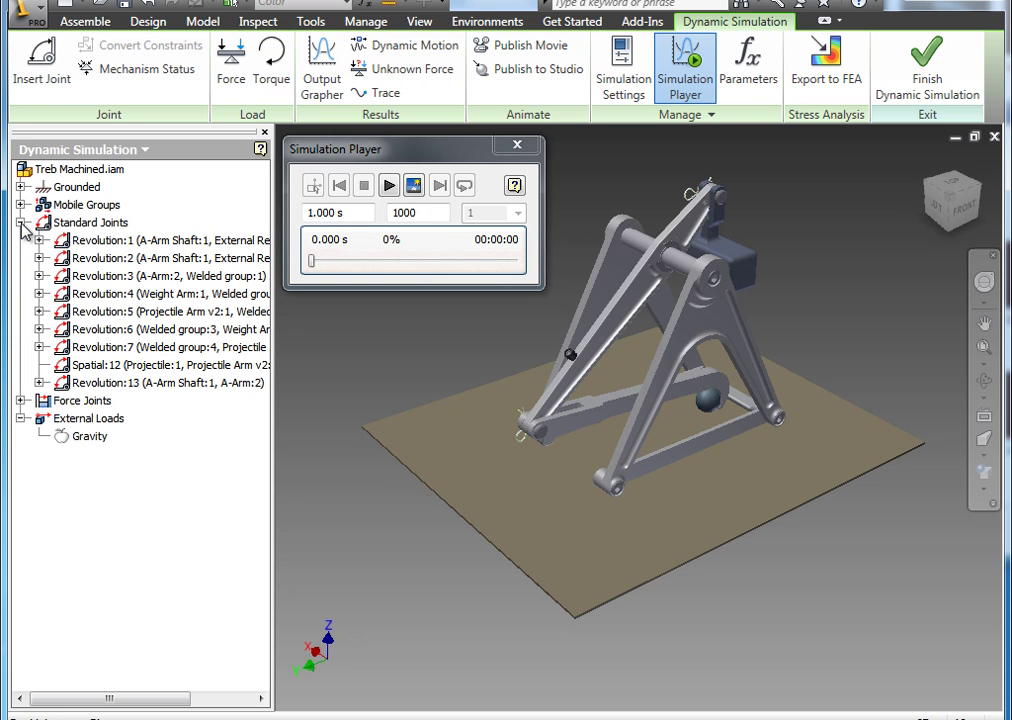
left_click(20, 223)
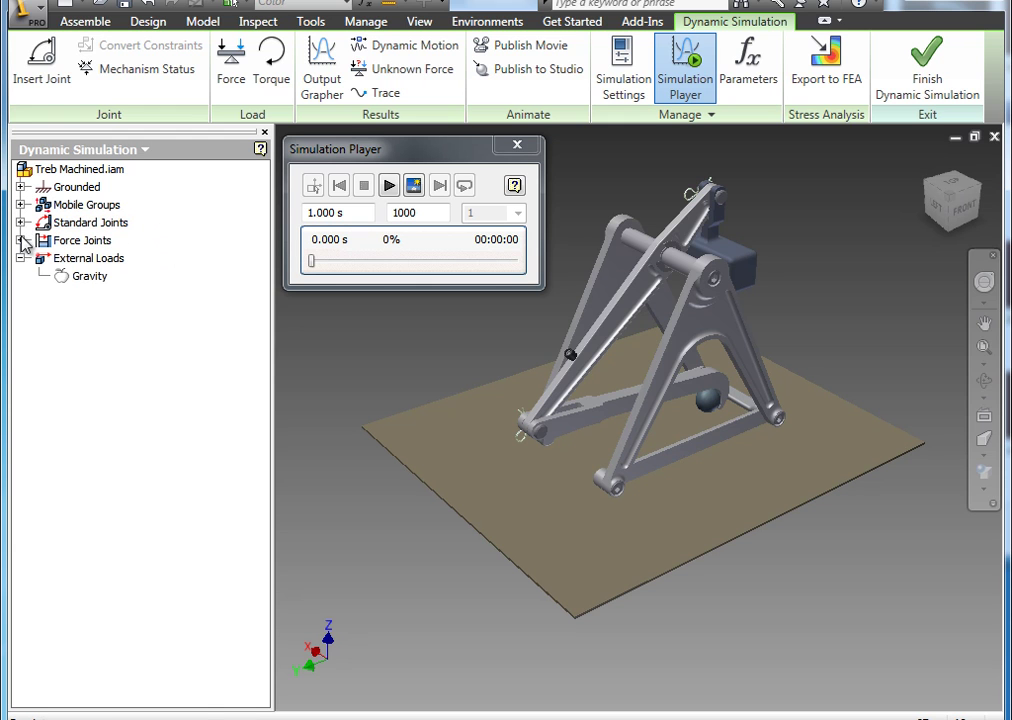
Step: Expand and collapse the Force Joints branch to review the contact joints
left_click(20, 241)
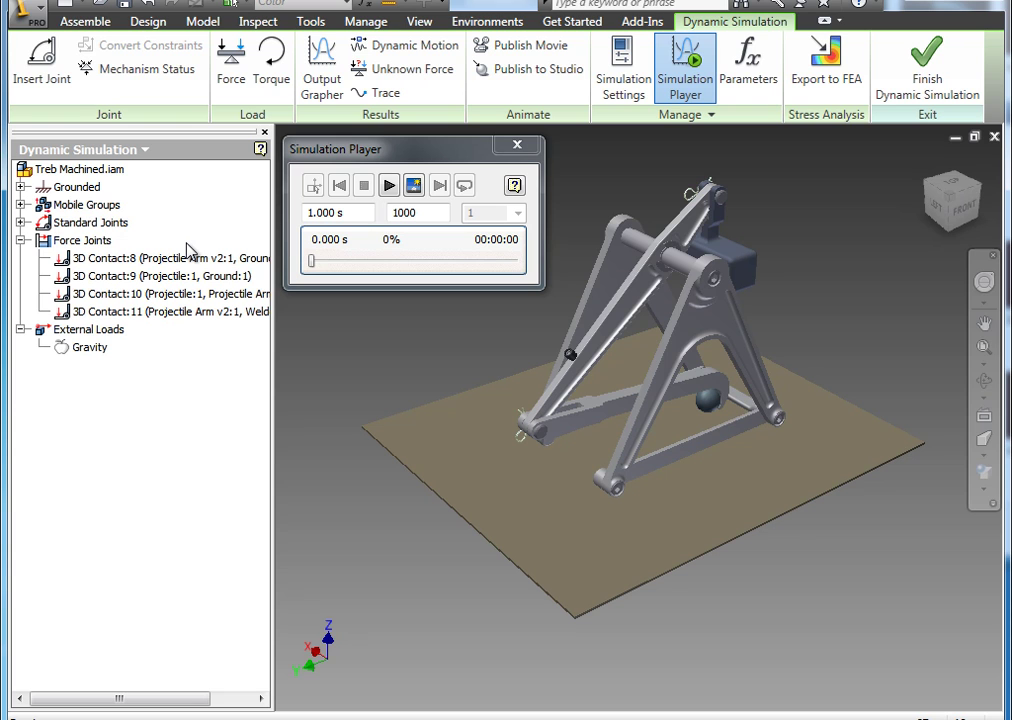
left_click(21, 241)
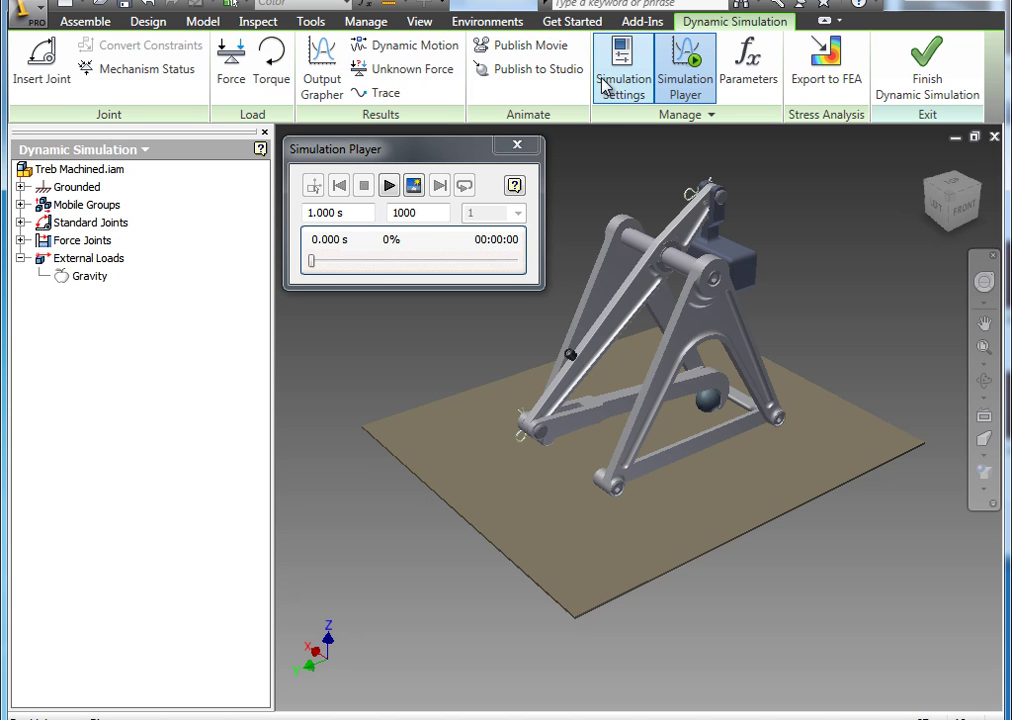
mouse_move(622, 70)
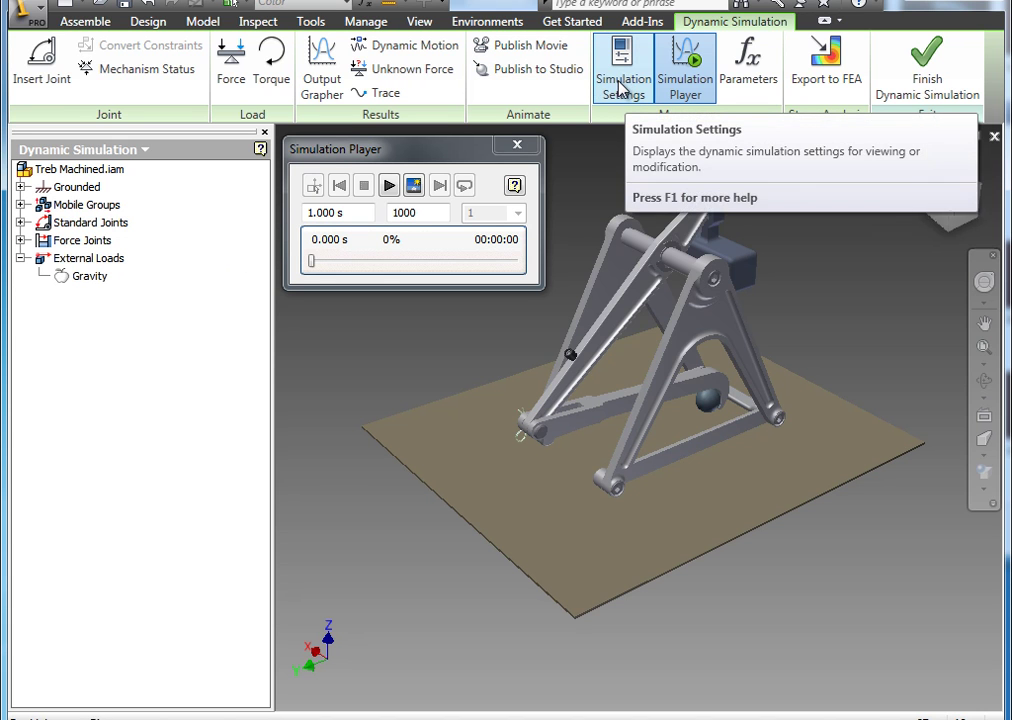
Step: Turn off automatic constraint-to-joint conversion in Simulation Settings, accept deleting all joints, and apply
left_click(622, 88)
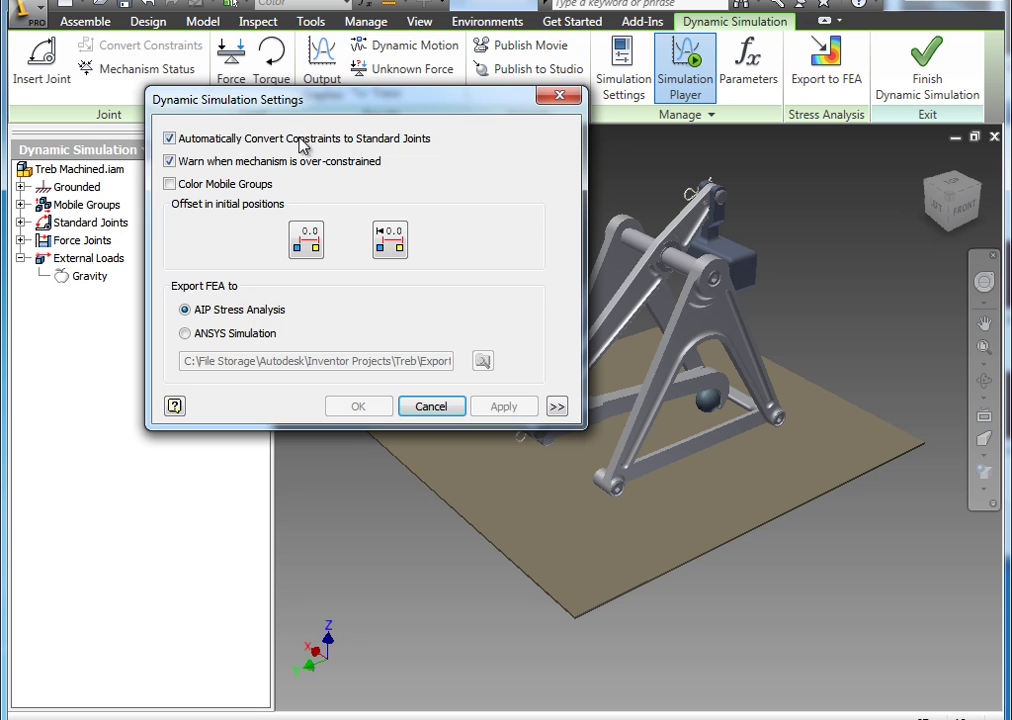
left_click_drag(294, 97, 262, 60)
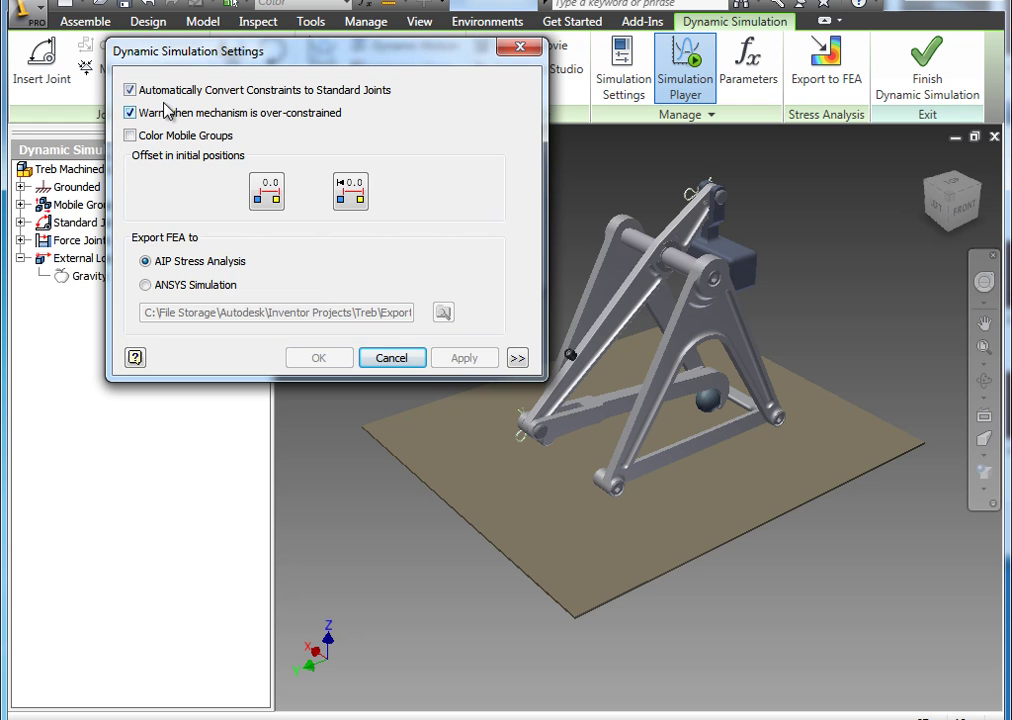
left_click(129, 89)
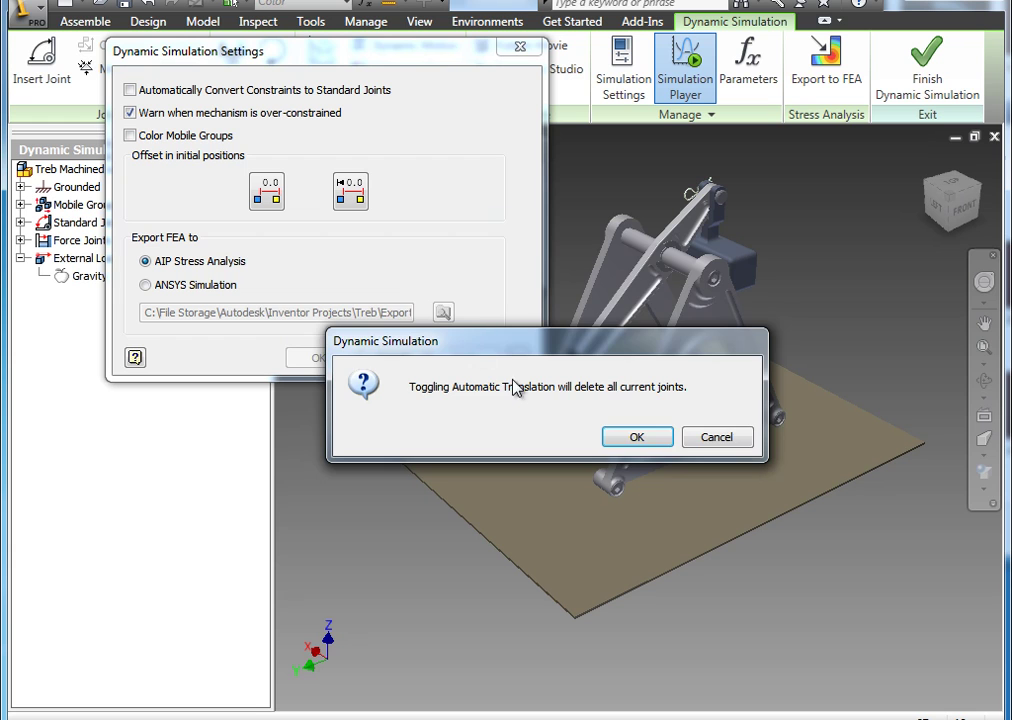
left_click_drag(480, 341, 412, 268)
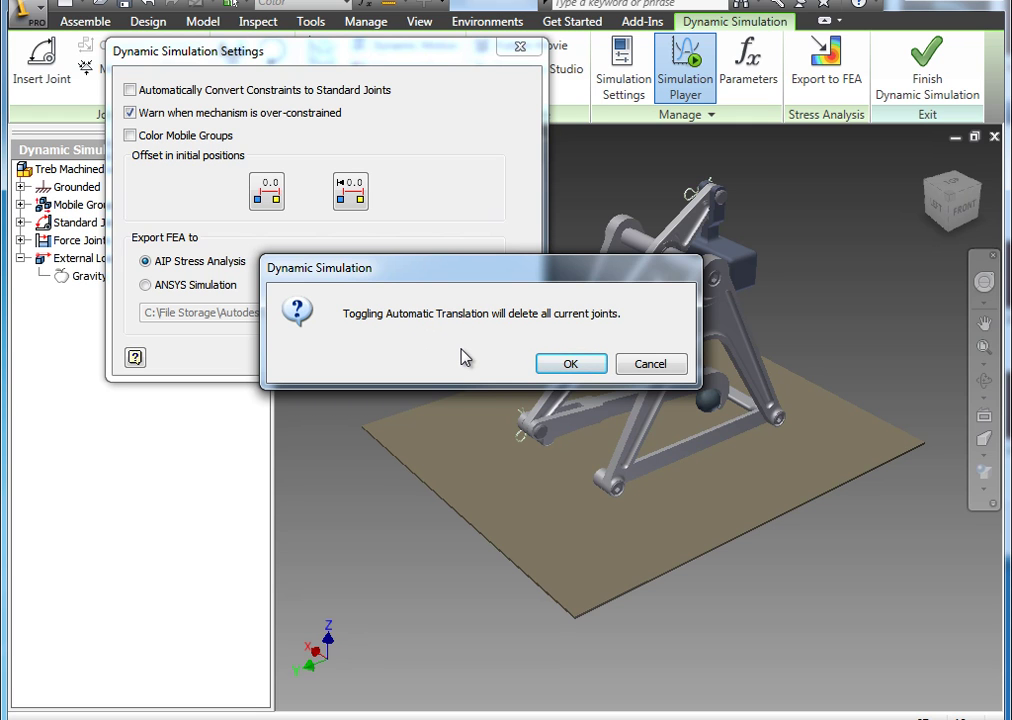
left_click(572, 368)
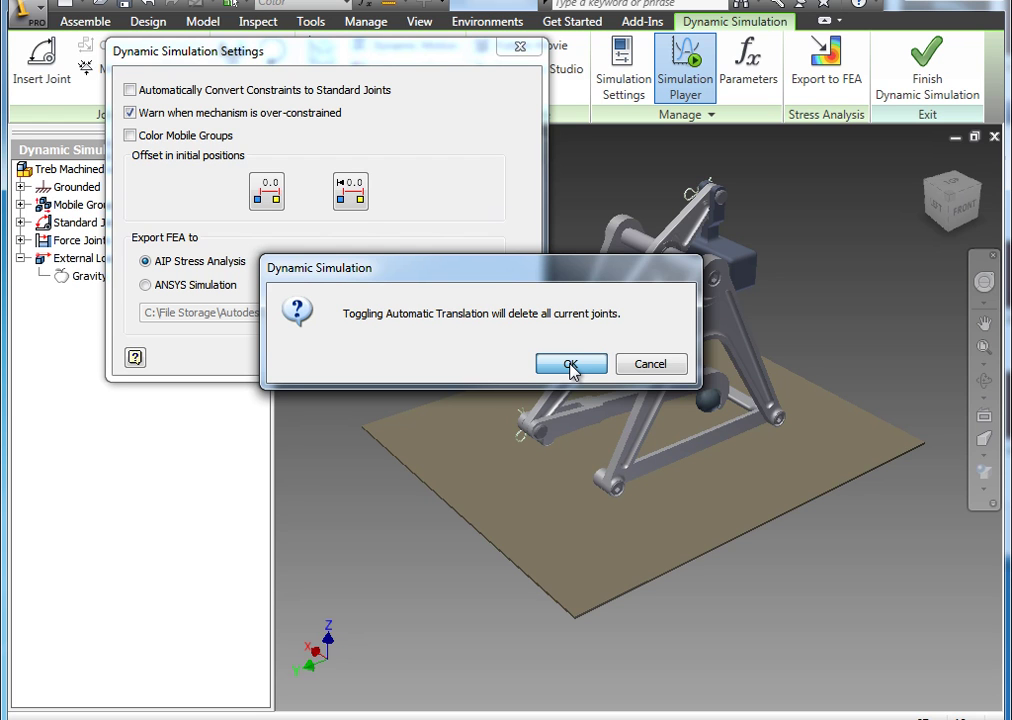
left_click(572, 366)
left_click(466, 358)
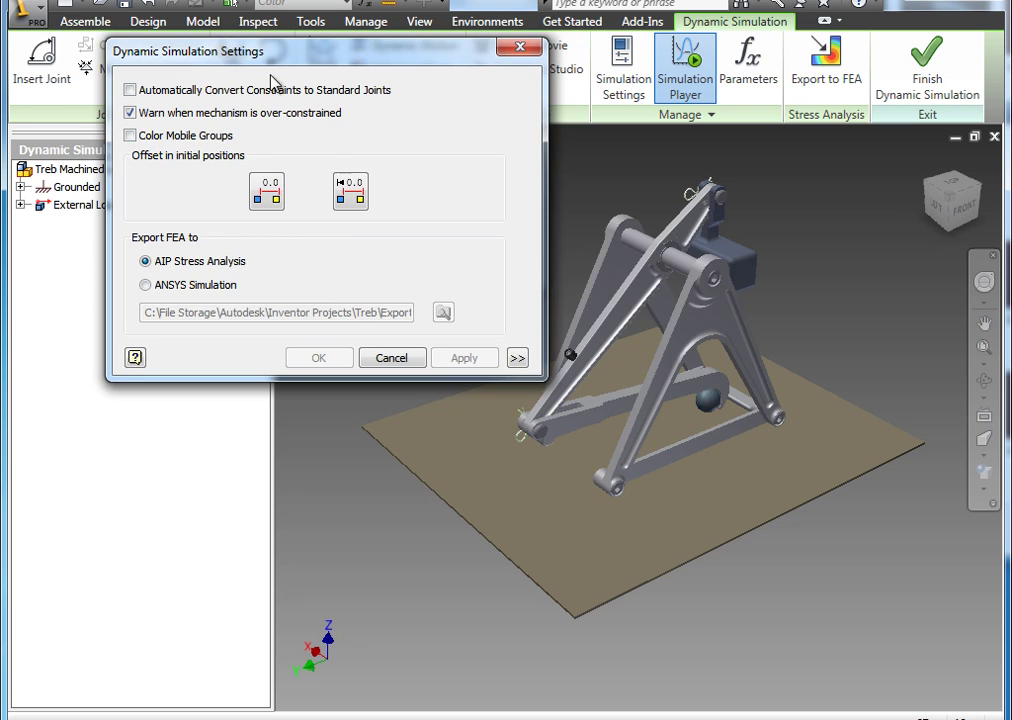
left_click_drag(235, 61, 410, 72)
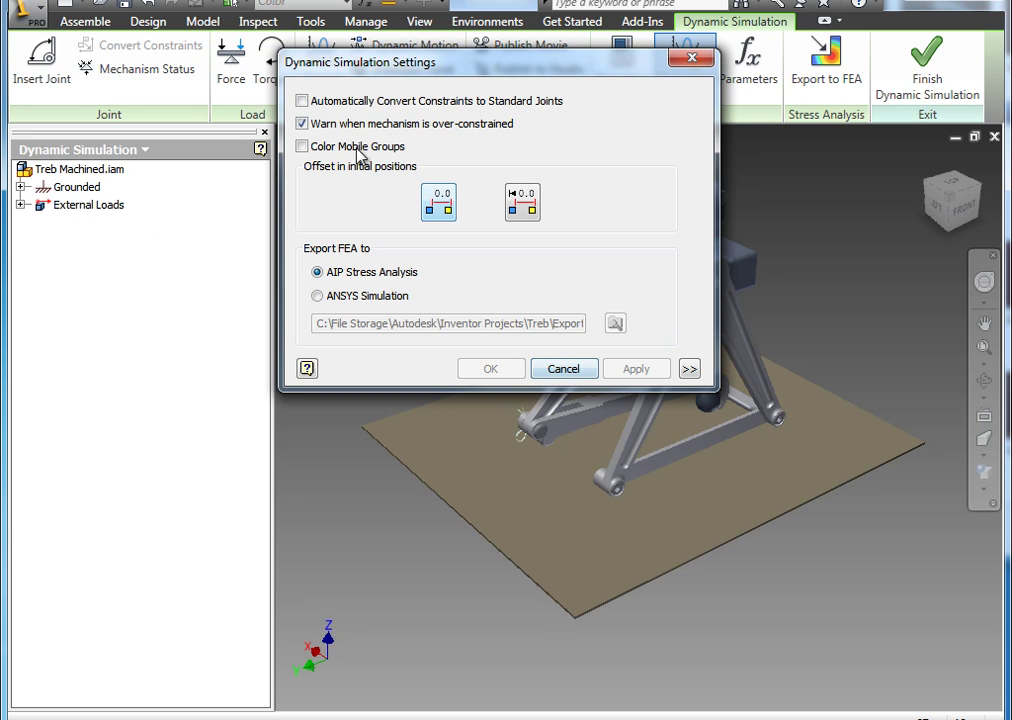
Step: Re-enable automatic constraint conversion, apply to regenerate the joints, and close the settings
left_click(302, 101)
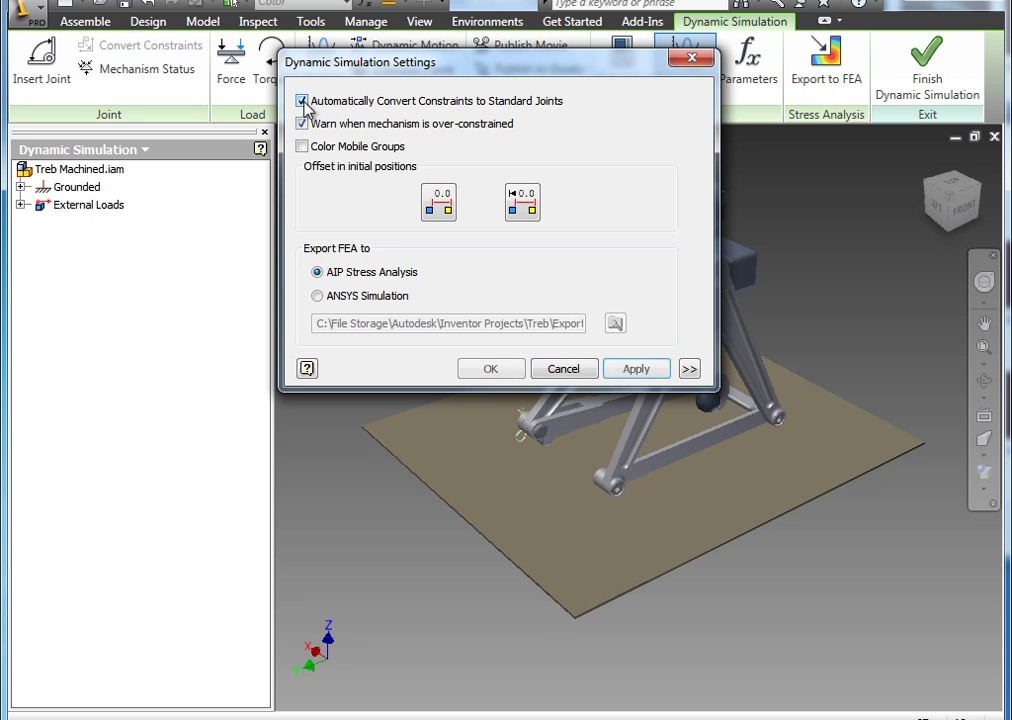
left_click(637, 369)
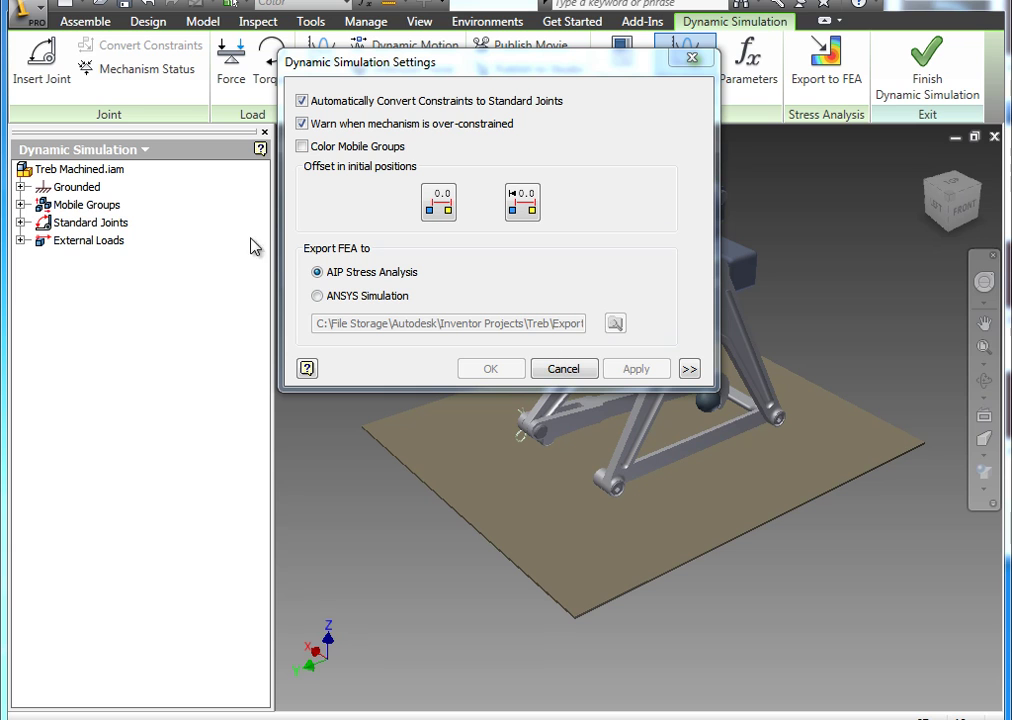
left_click(24, 226)
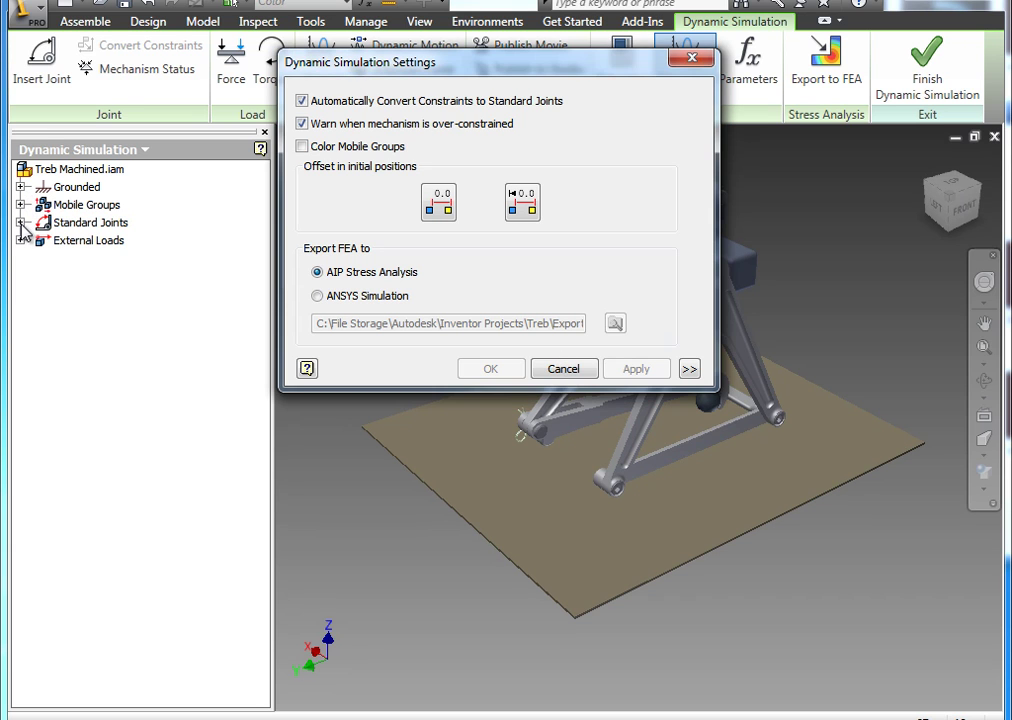
left_click(576, 369)
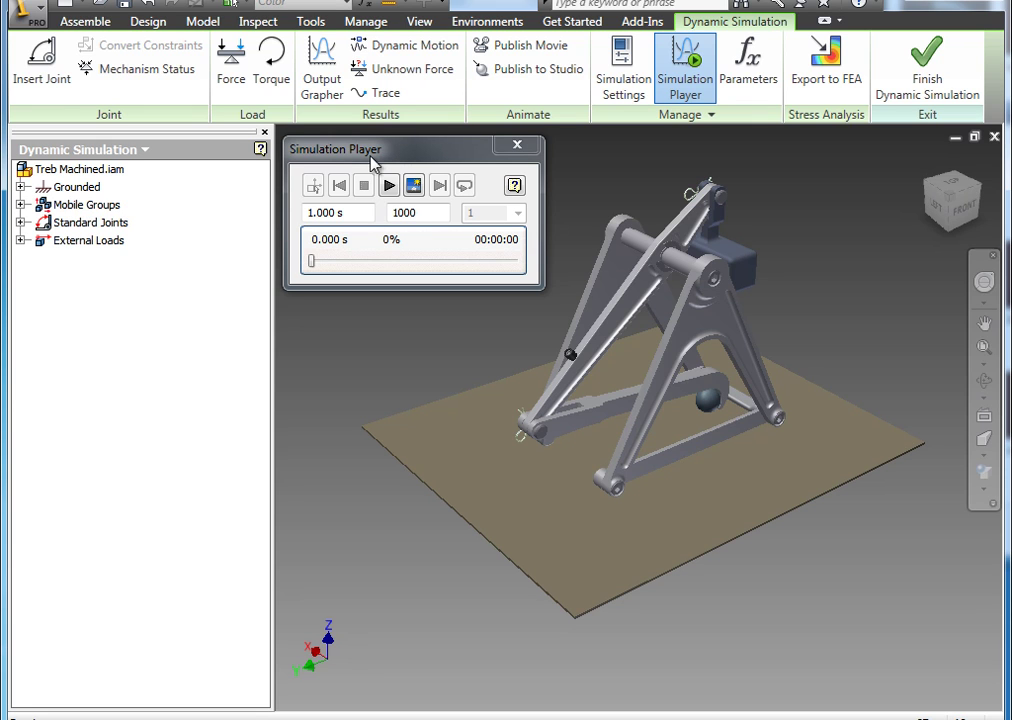
left_click(401, 158)
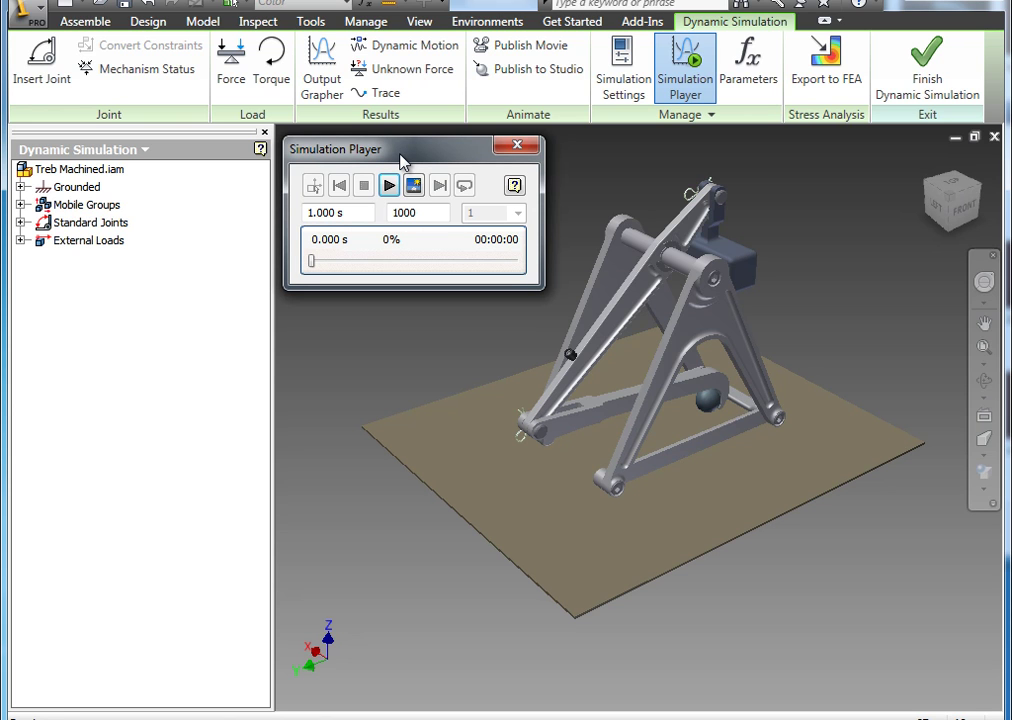
left_click_drag(401, 158, 400, 156)
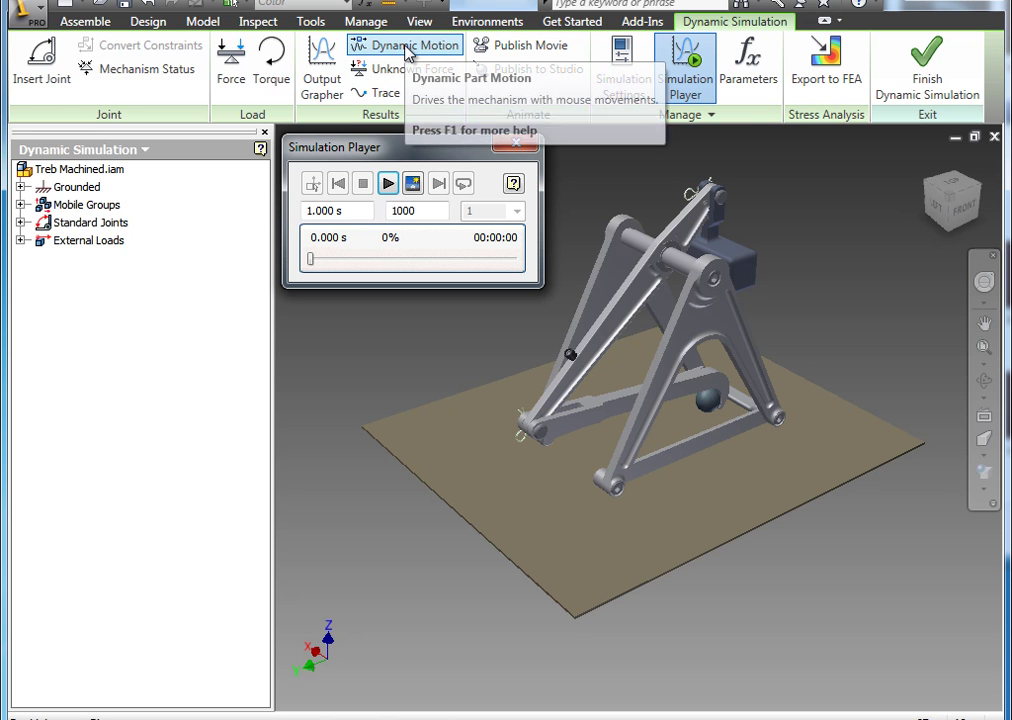
mouse_move(405, 45)
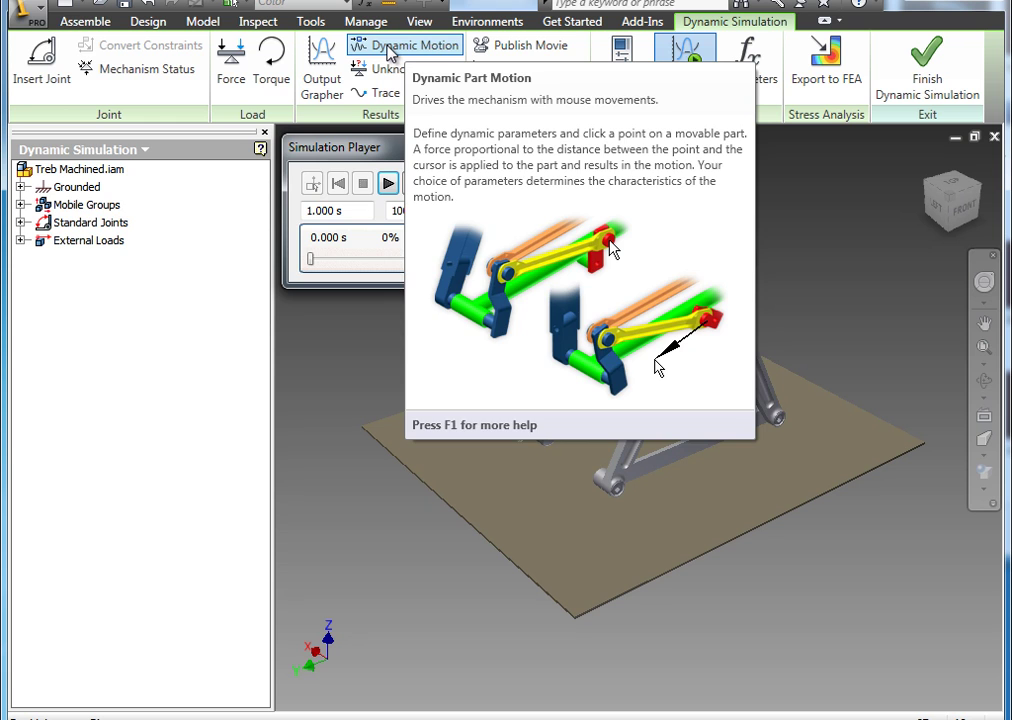
Step: Start Dynamic Motion and drag the counterweight block to swing the throwing arm
left_click(390, 47)
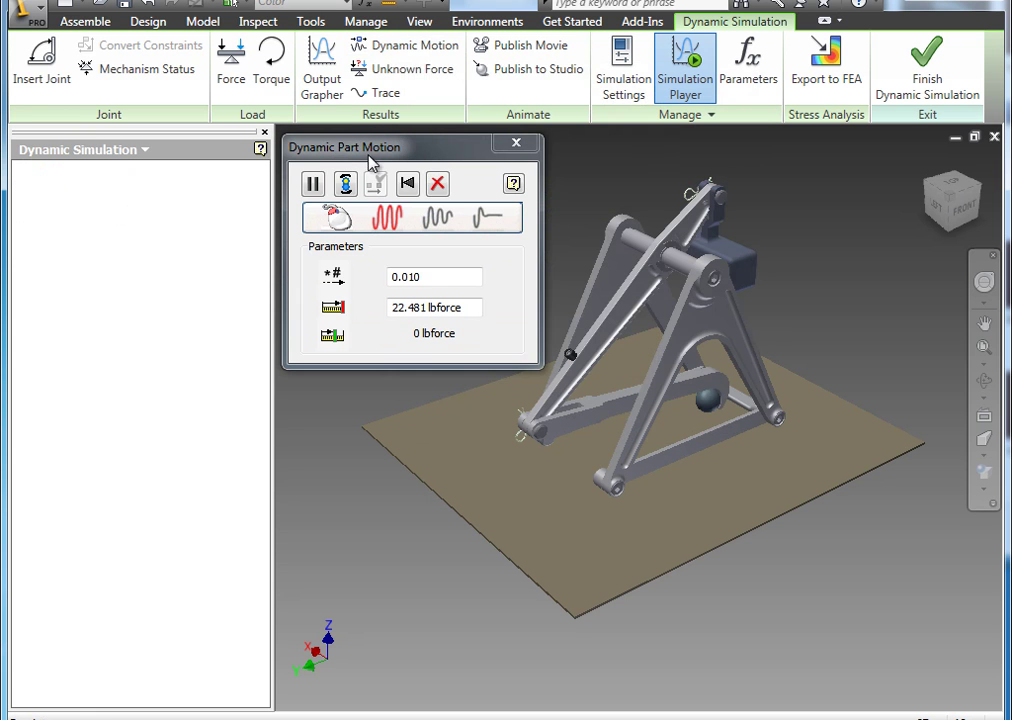
left_click_drag(373, 152, 119, 160)
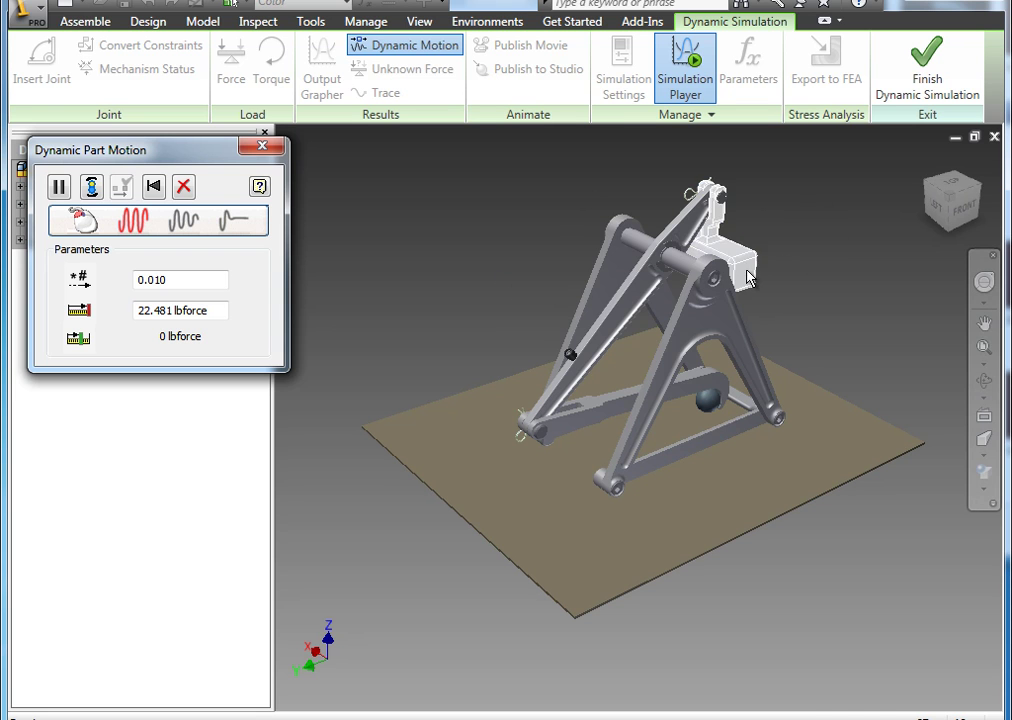
mouse_move(746, 275)
left_mouse_down()
mouse_move(797, 364)
mouse_move(883, 613)
left_mouse_up()
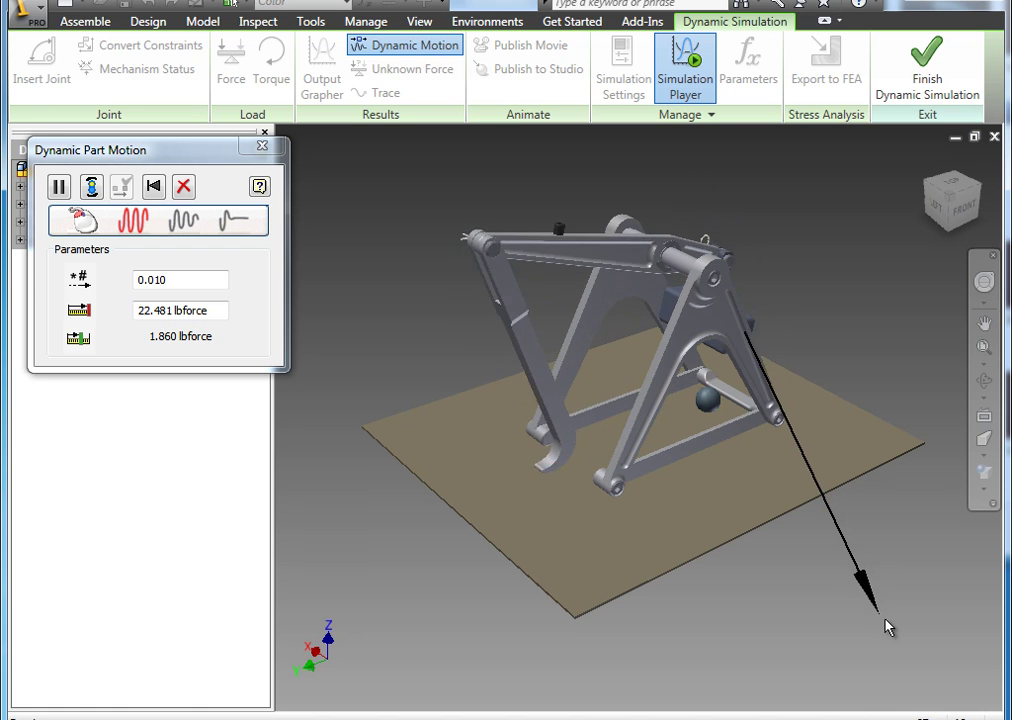
left_click_drag(883, 613, 886, 626)
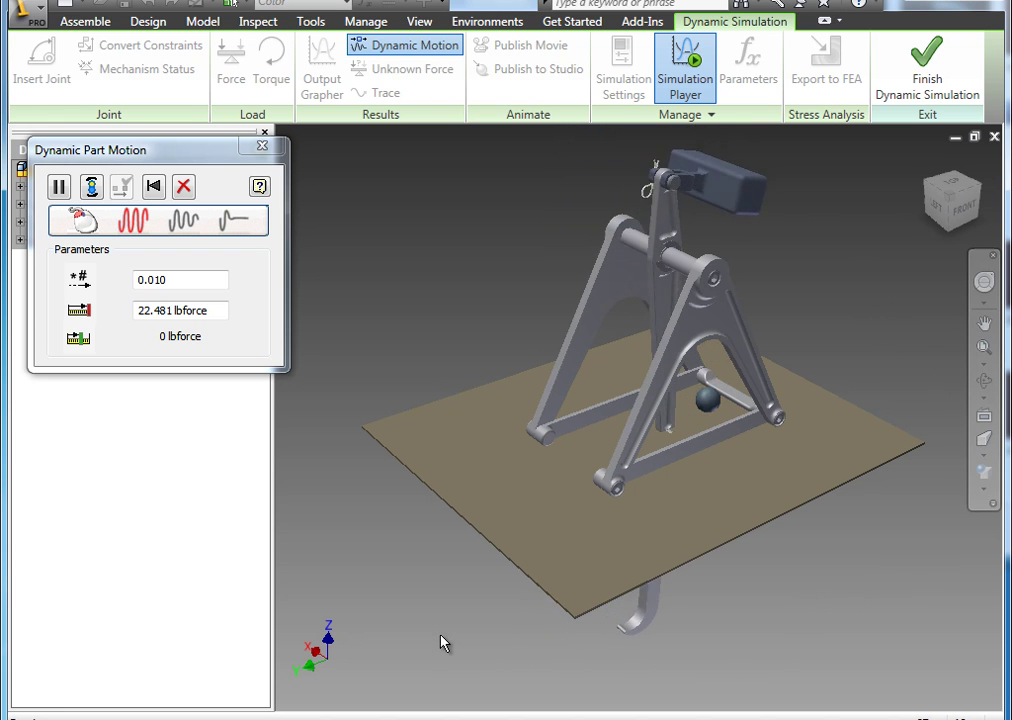
Step: Exit Dynamic Motion and show the whole trebuchet in the front view
left_click(186, 193)
left_click_drag(175, 149, 432, 149)
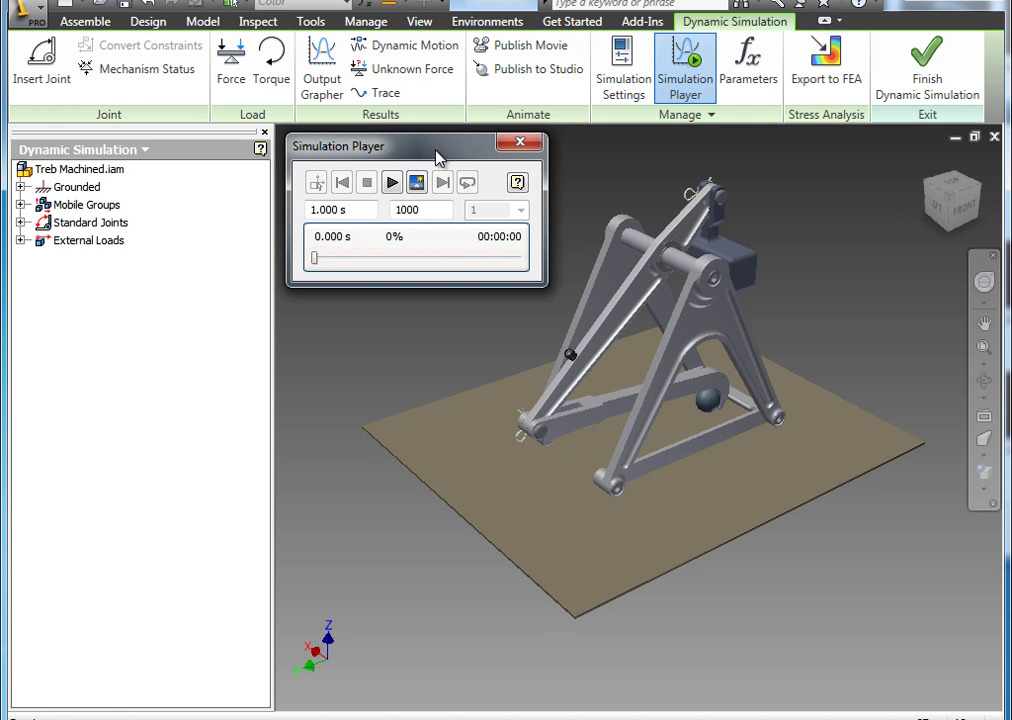
left_click(966, 212)
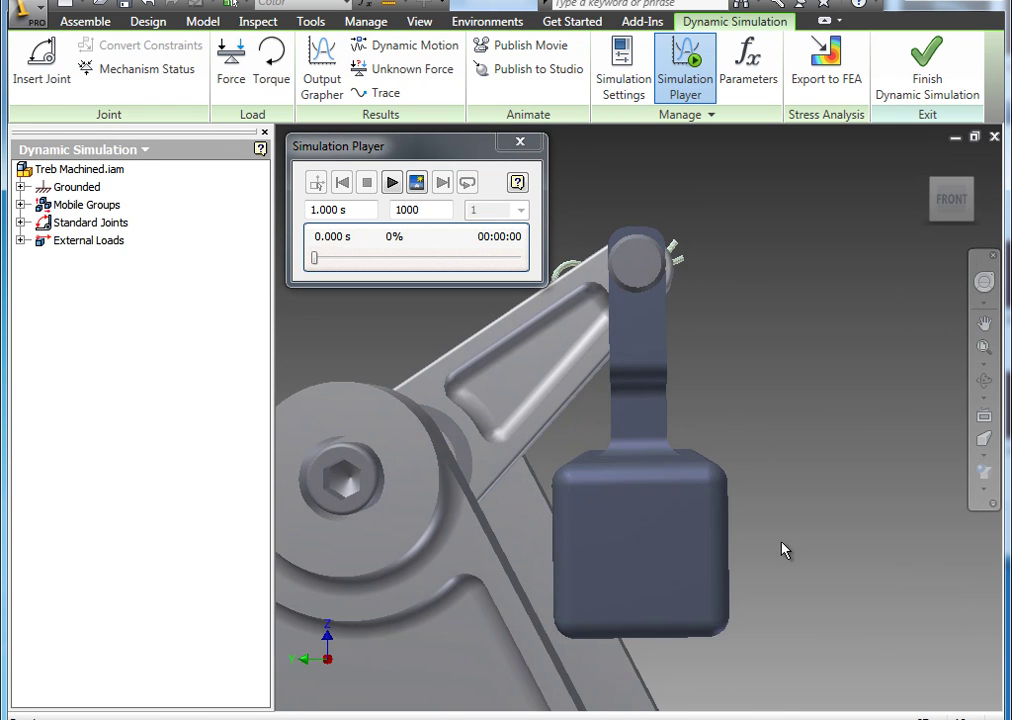
scroll(783, 549, "up", 3)
middle_click_drag(786, 546, 811, 341)
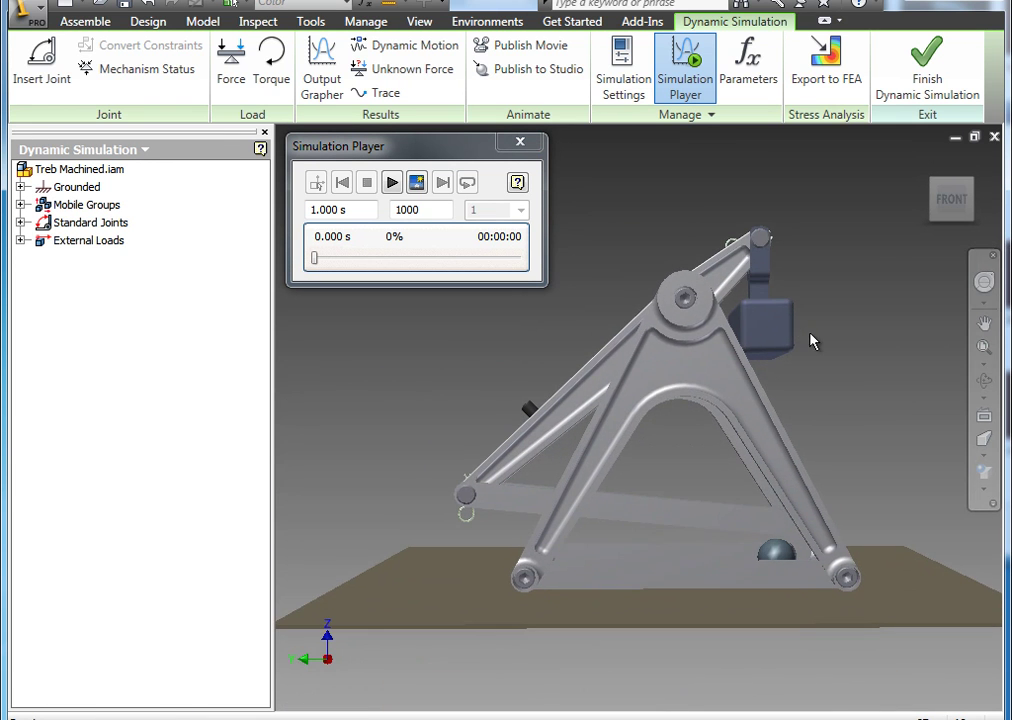
Step: Play the simulation, stop it, and rewind to 0.000 s
left_click(393, 184)
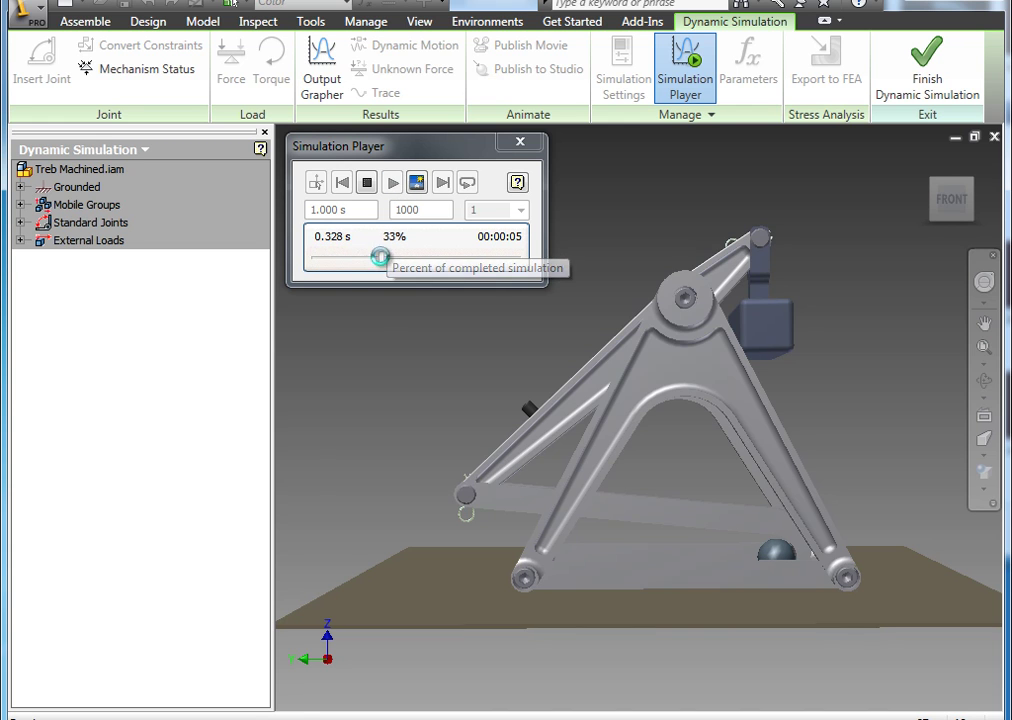
left_click(370, 188)
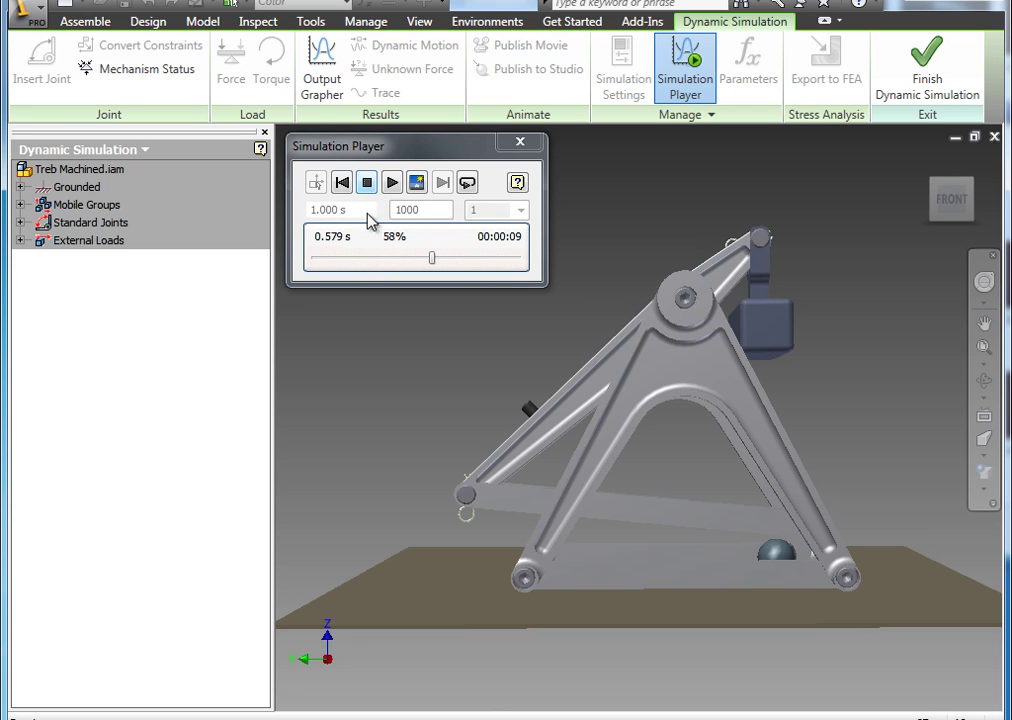
left_click(343, 184)
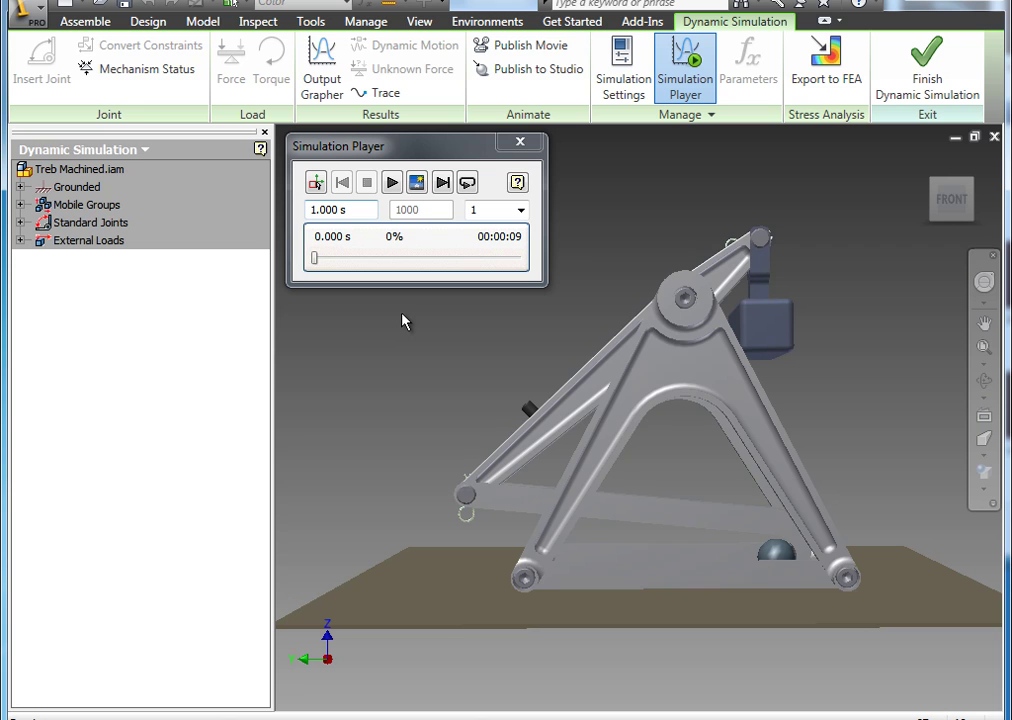
Step: Return to construction mode, expand External Loads to show Gravity, and go to the Home view
left_click(317, 185)
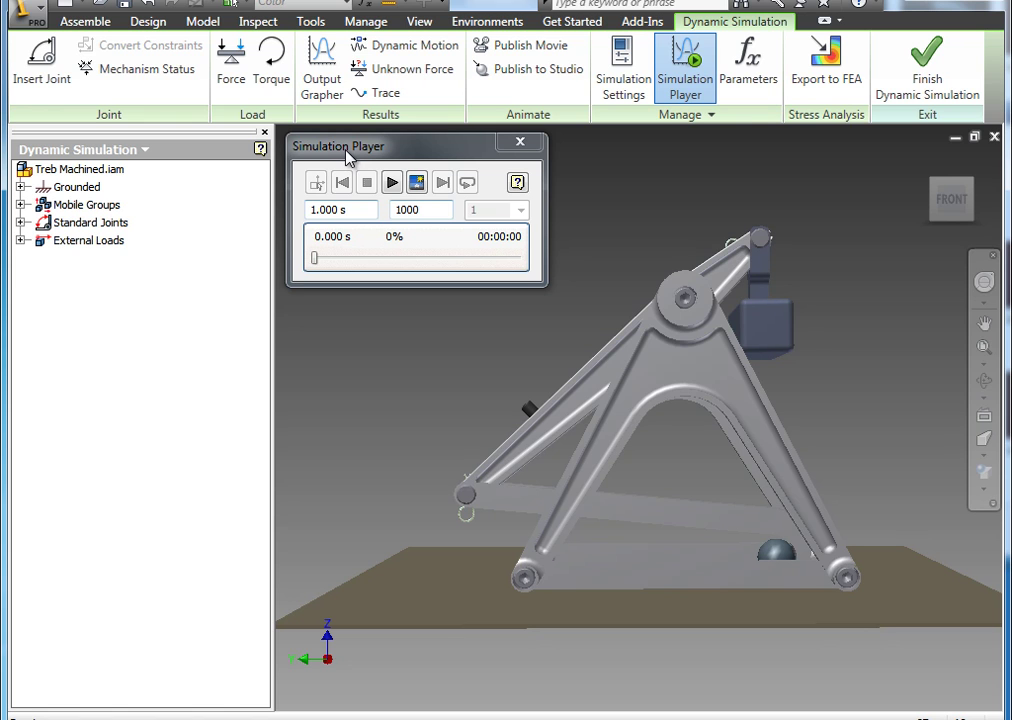
left_click_drag(348, 155, 346, 161)
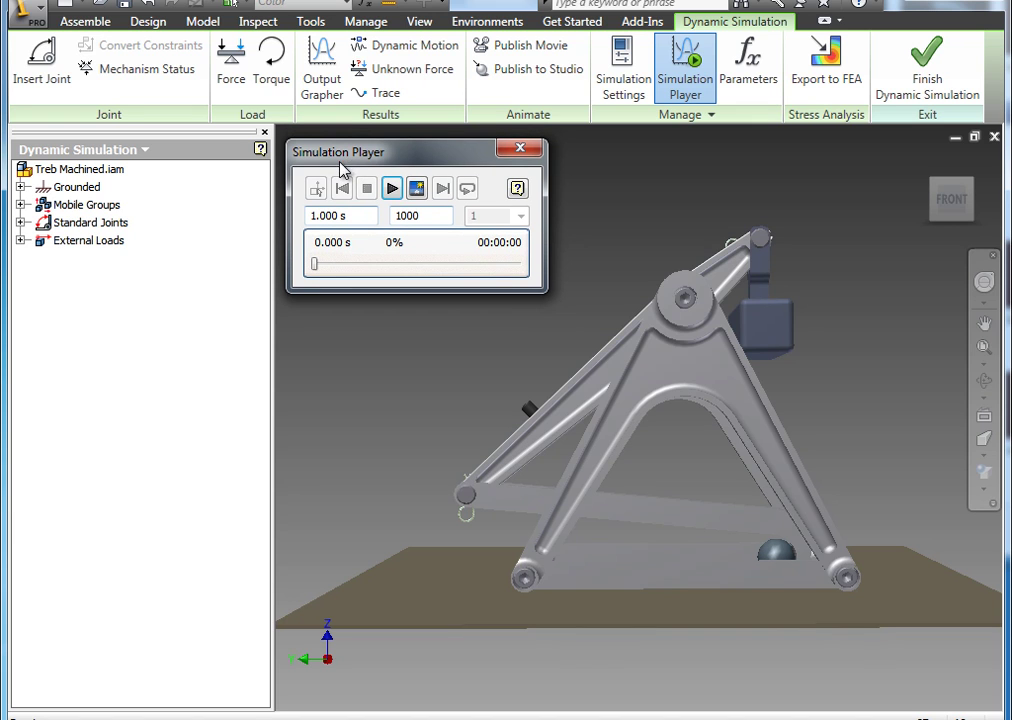
left_click(20, 241)
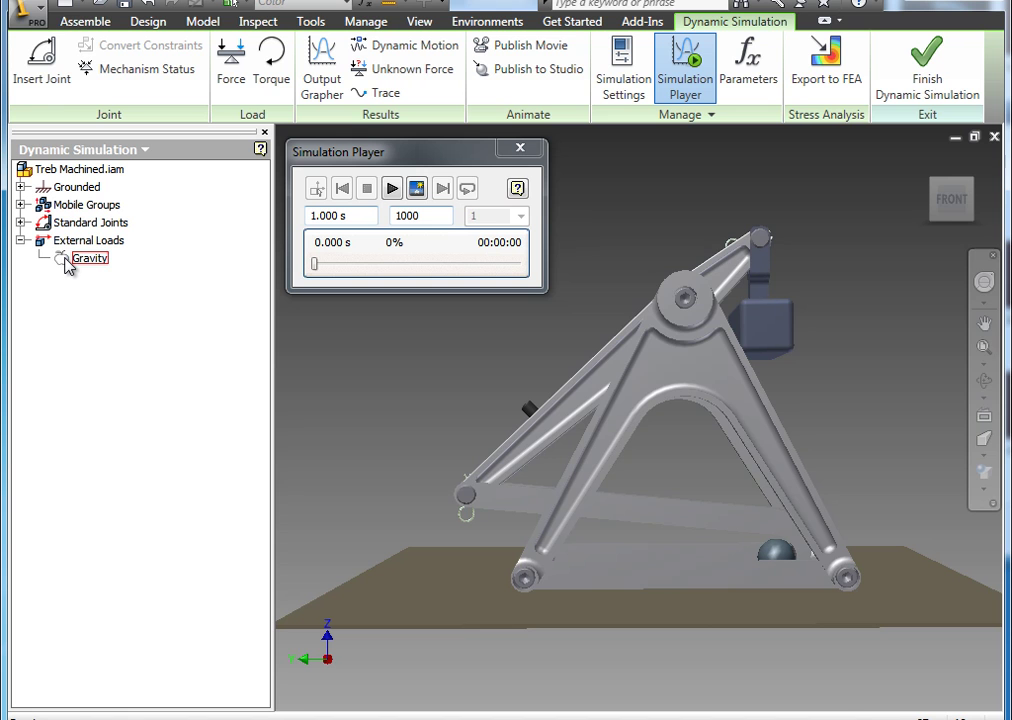
left_click(924, 160)
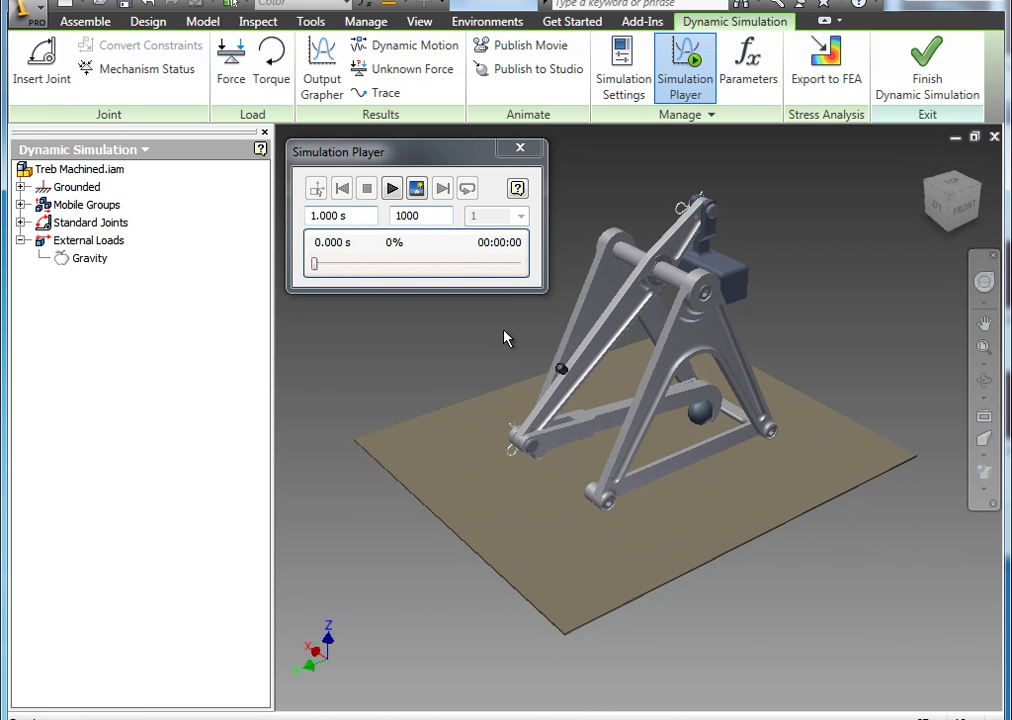
Step: Unsuppress the Gravity load in its settings
double_click(72, 260)
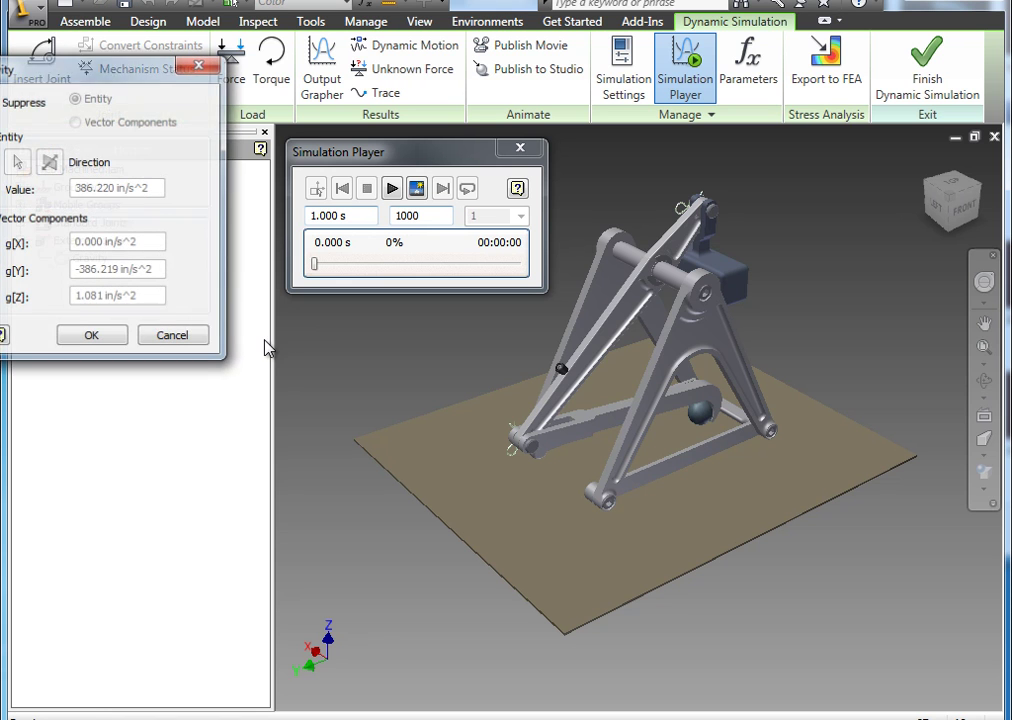
left_click_drag(87, 81, 162, 60)
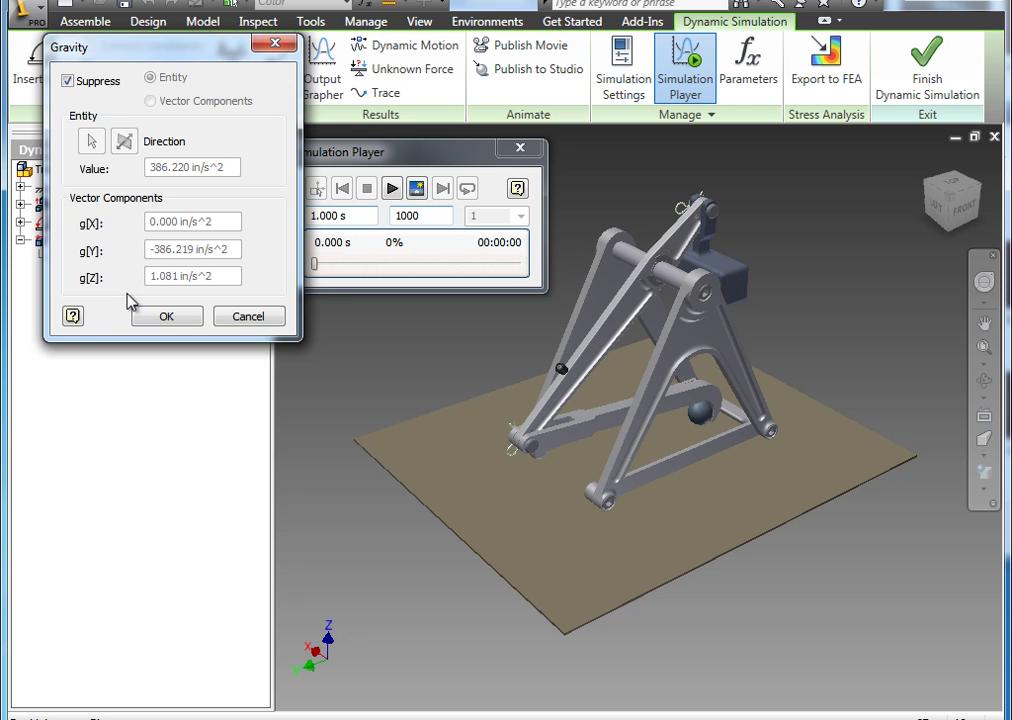
left_click(67, 82)
left_click(66, 82)
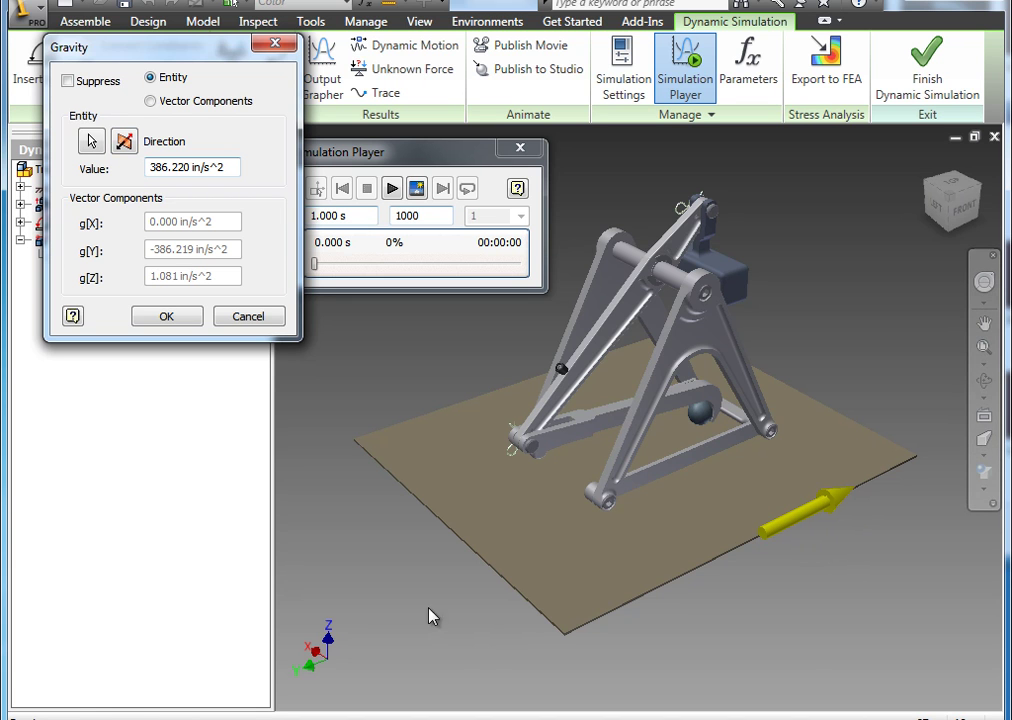
Step: Set the gravity direction along a vertical edge of the floor plate
middle_click_drag(430, 615, 437, 593)
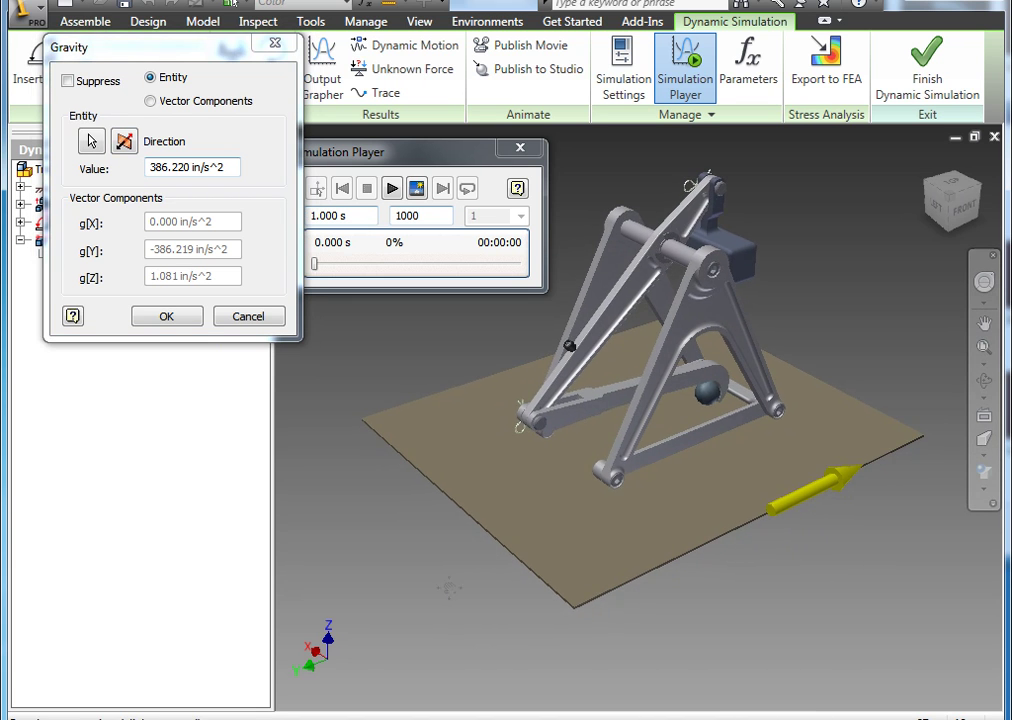
left_click(91, 141)
middle_click_drag(689, 650, 735, 553)
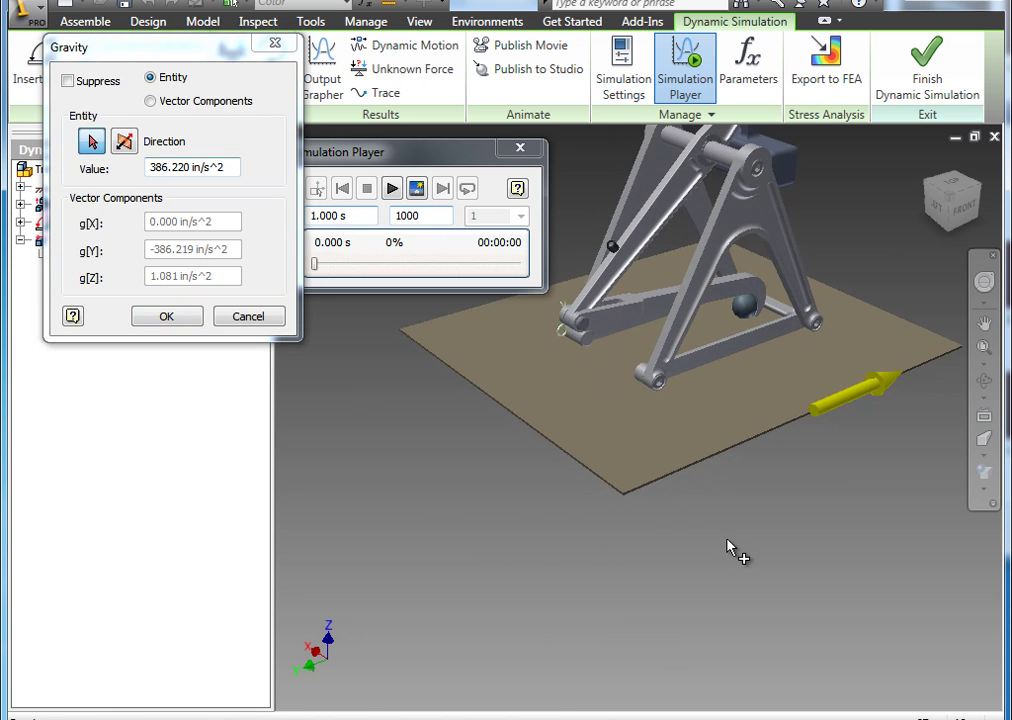
scroll(728, 545, "down", 5)
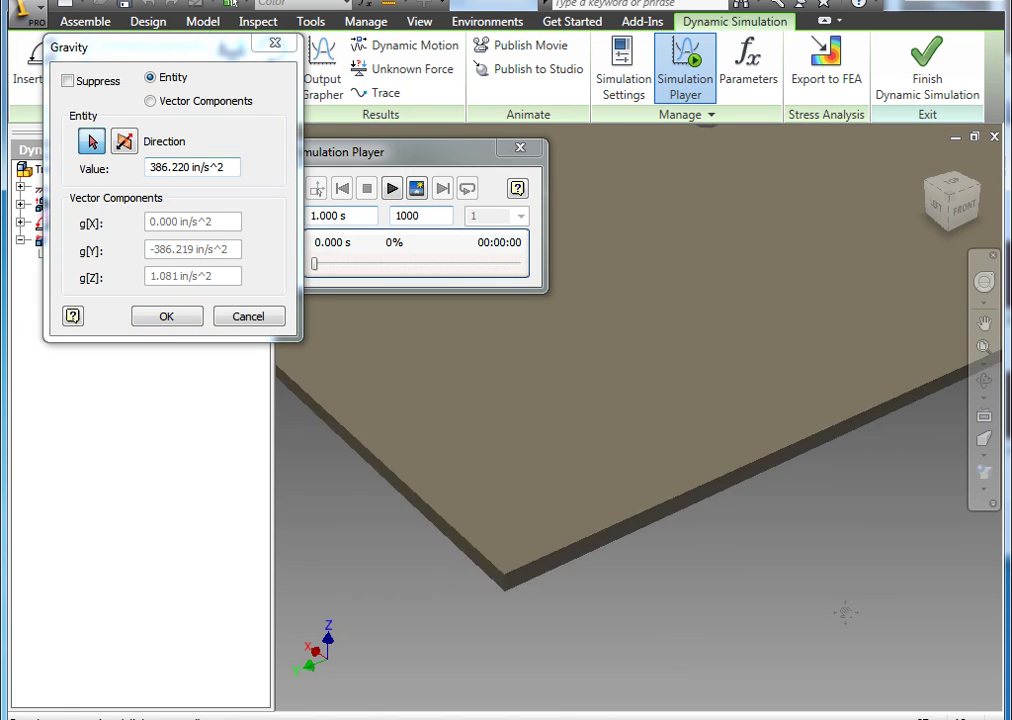
scroll(857, 606, "up", 2)
left_click(636, 530)
scroll(768, 594, "up", 3)
scroll(672, 598, "up", 1)
scroll(620, 558, "up", 1)
scroll(485, 530, "down", 1)
scroll(475, 538, "down", 3)
scroll(475, 538, "up", 3)
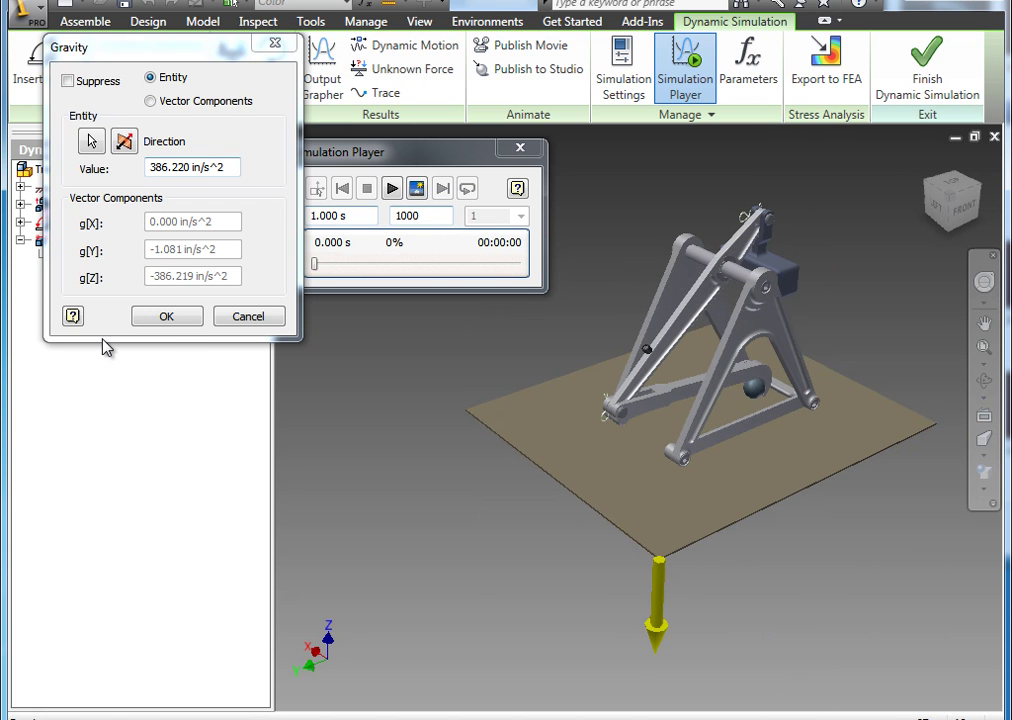
Step: Flip gravity to point straight down at 386.220 in/s² and confirm
left_click(125, 142)
left_click(125, 142)
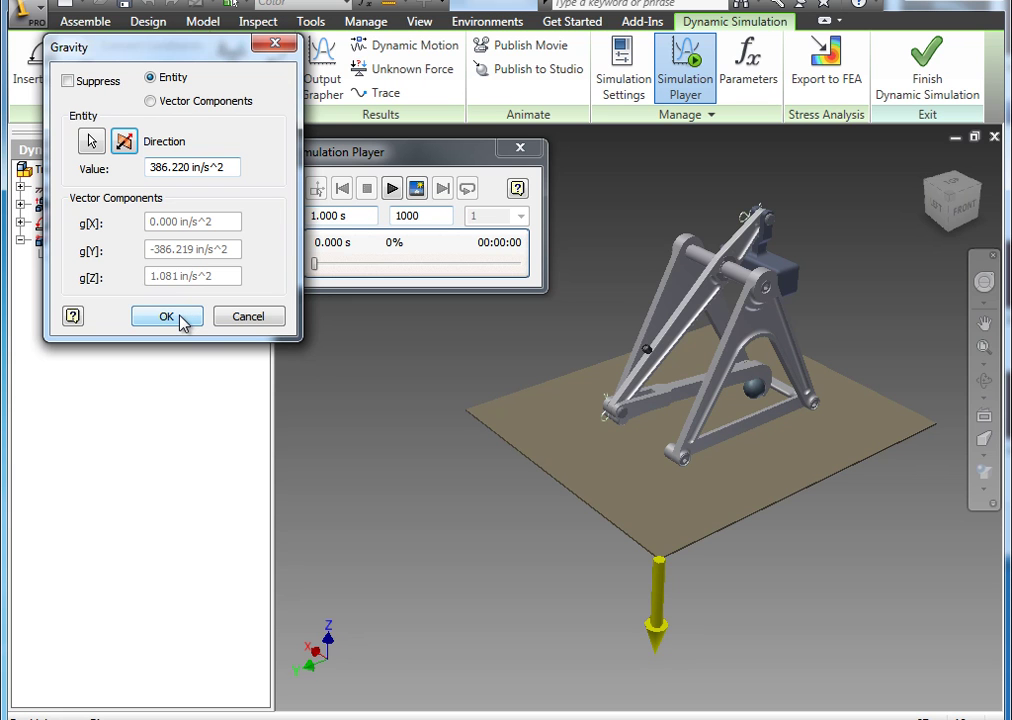
left_click(167, 317)
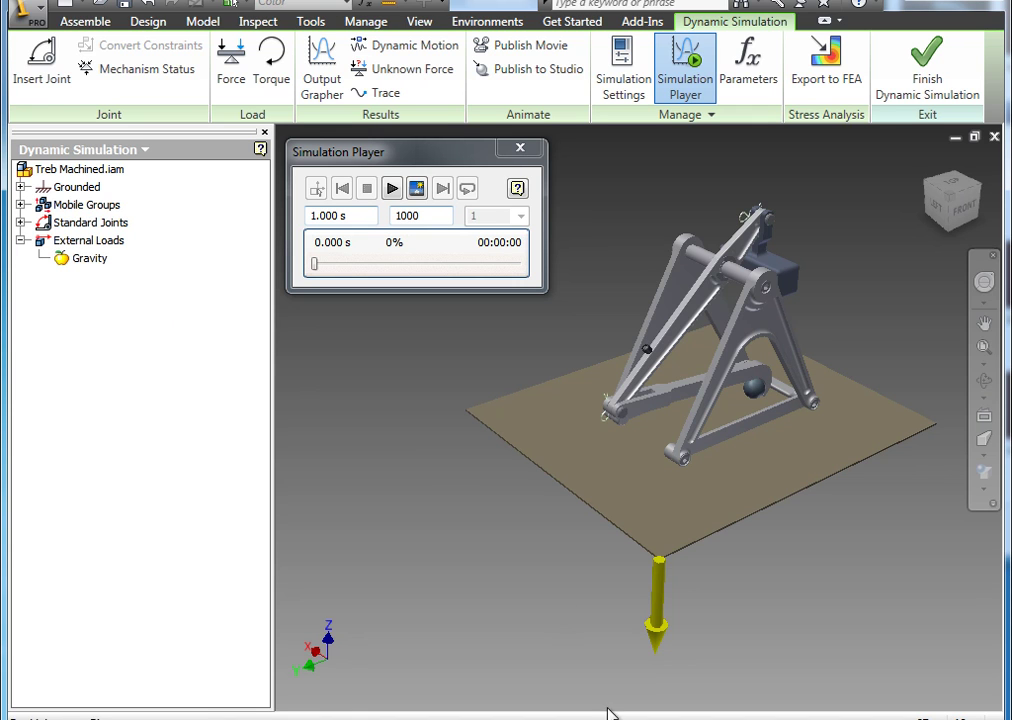
Step: Play the gravity simulation to 1.000 s in the front view, then rewind to 0%
left_click(393, 191)
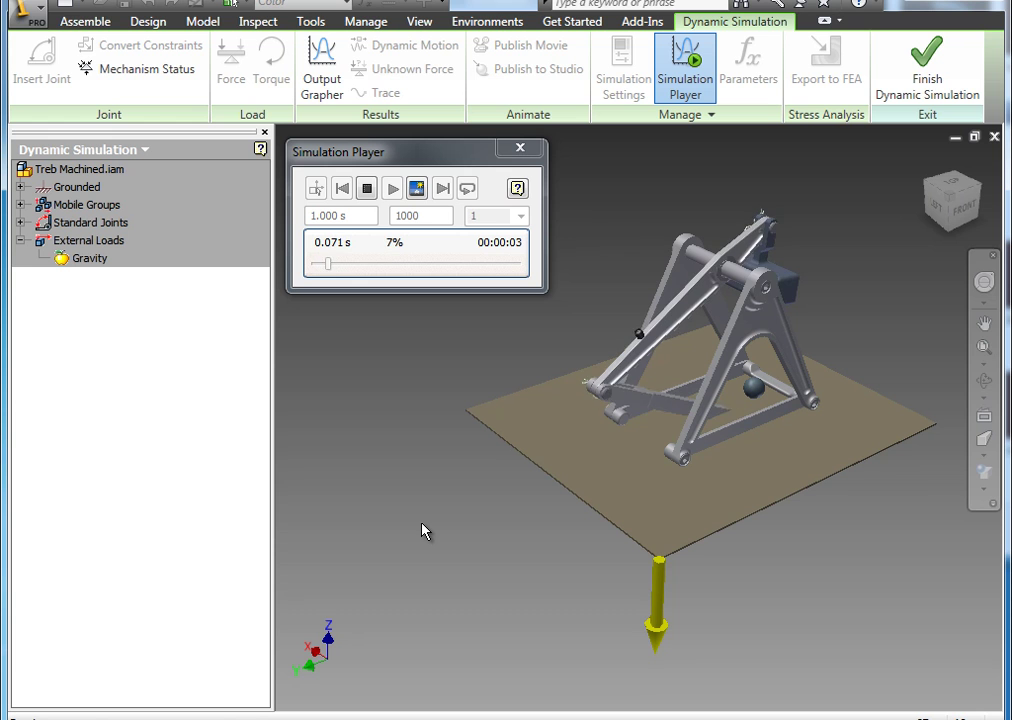
left_click(965, 208)
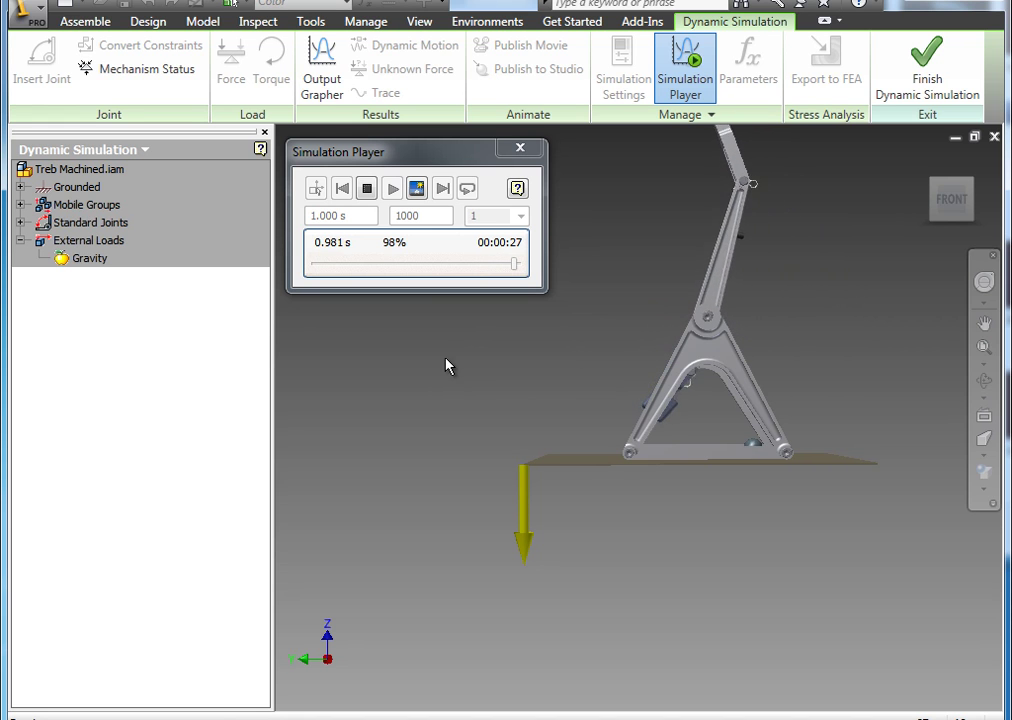
left_click(348, 190)
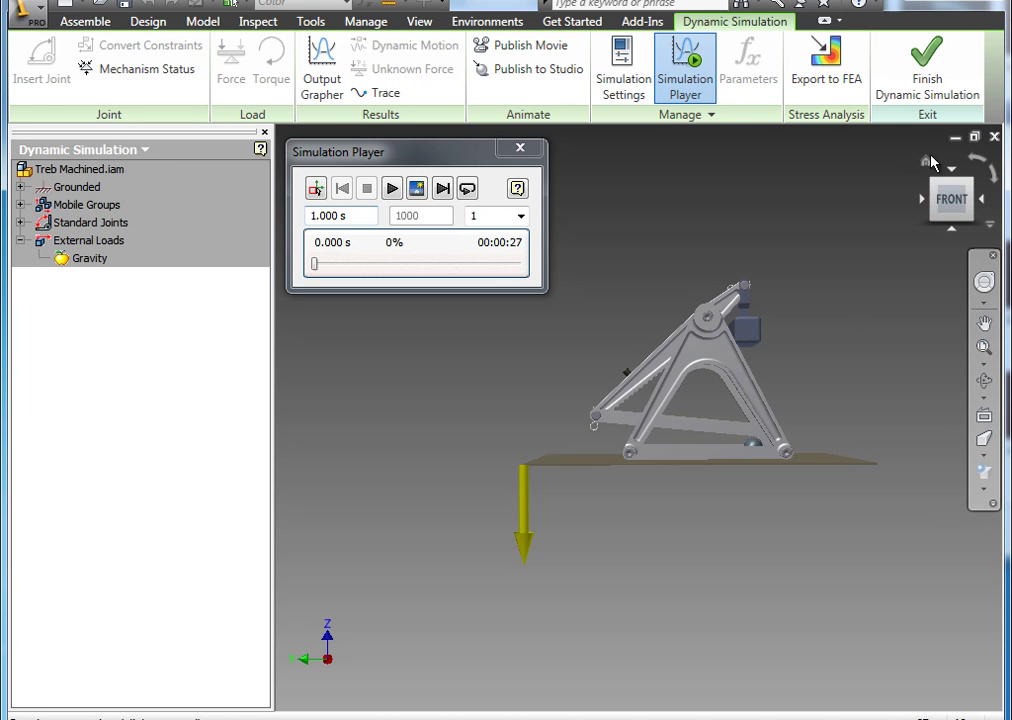
left_click(925, 161)
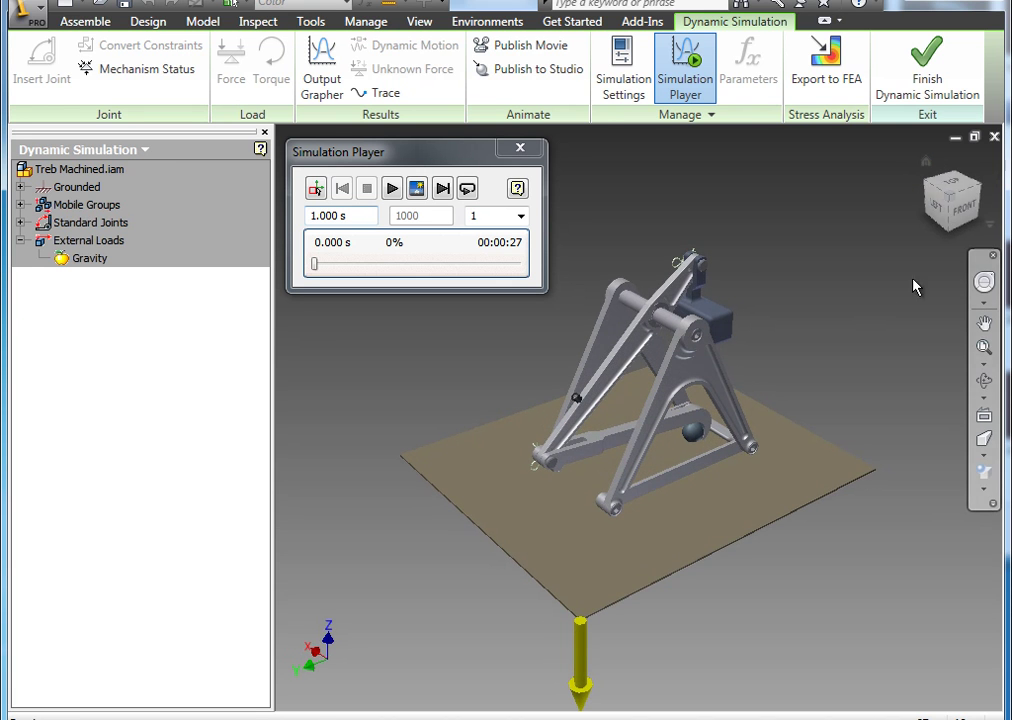
left_click(950, 225)
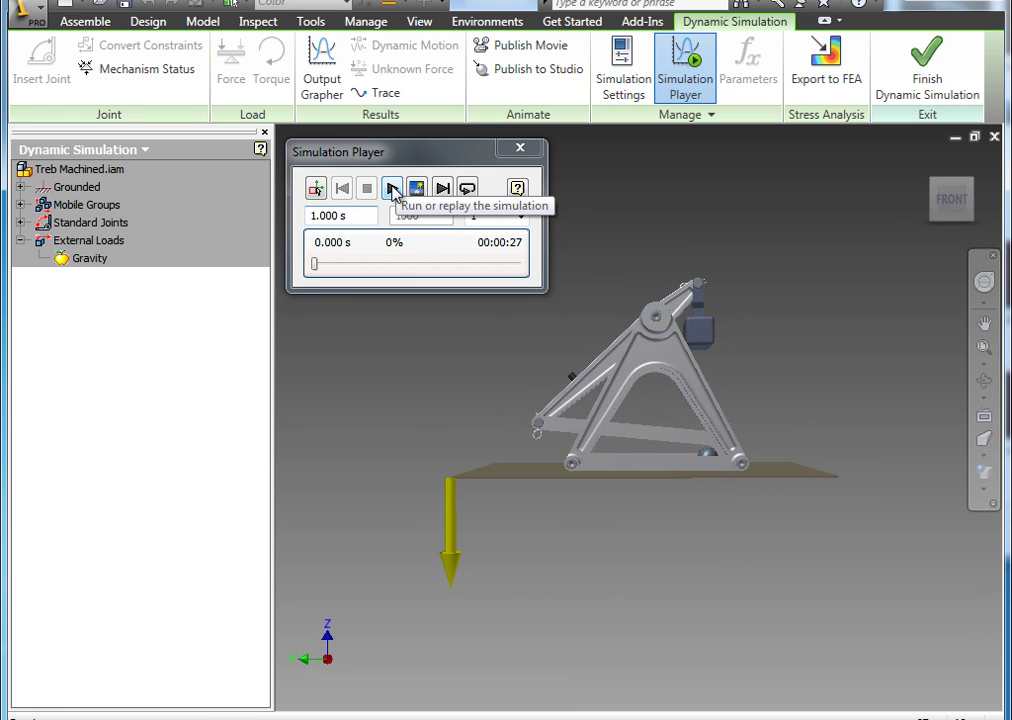
scroll(824, 350, "up", 2)
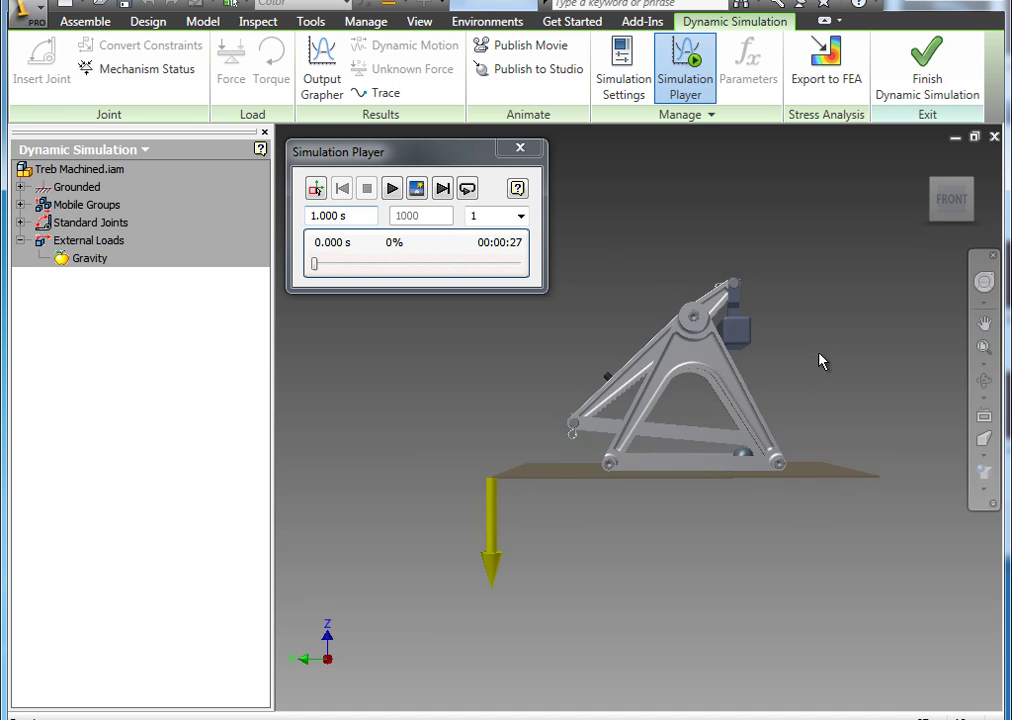
scroll(820, 362, "up", 2)
mouse_move(820, 362)
middle_mouse_down()
mouse_move(836, 351)
mouse_move(888, 352)
middle_mouse_up()
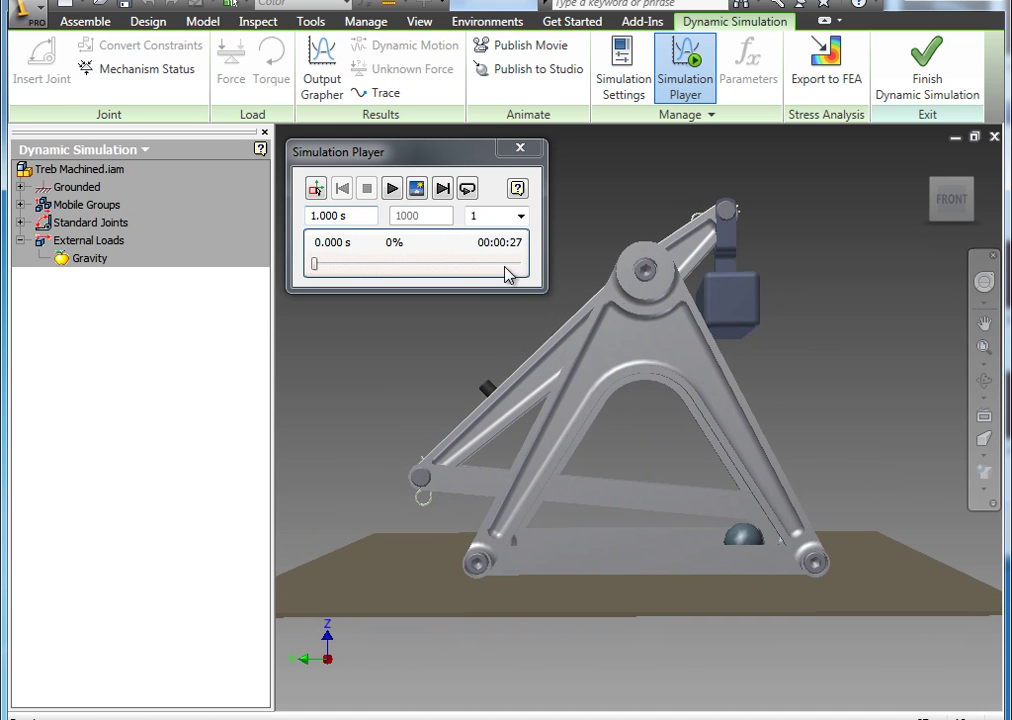
left_click(393, 190)
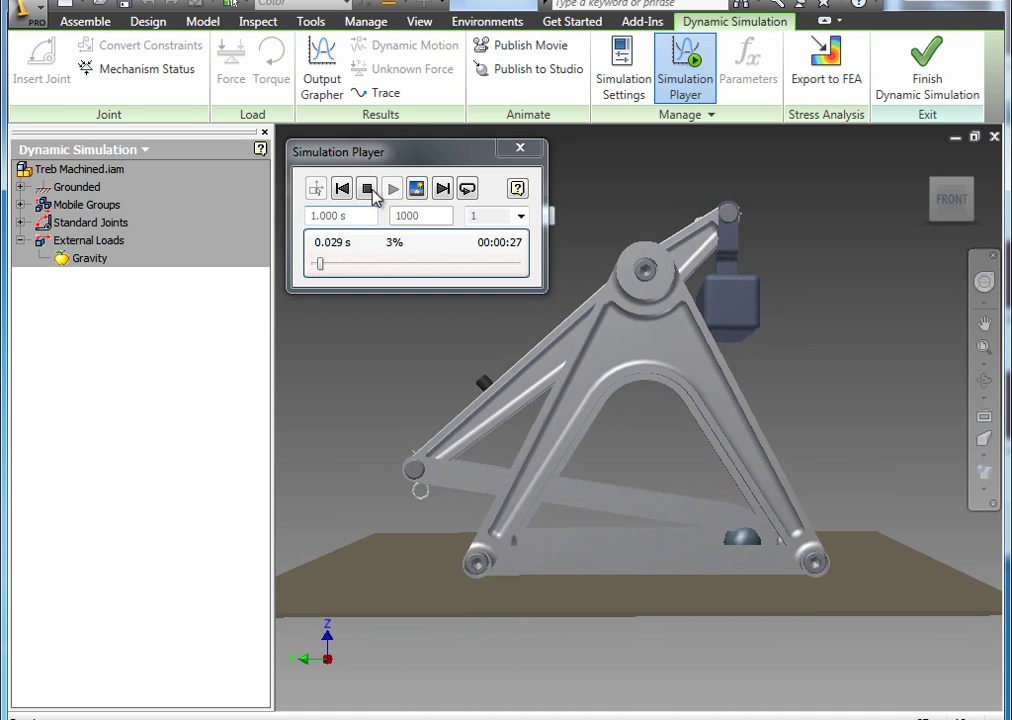
left_click(366, 189)
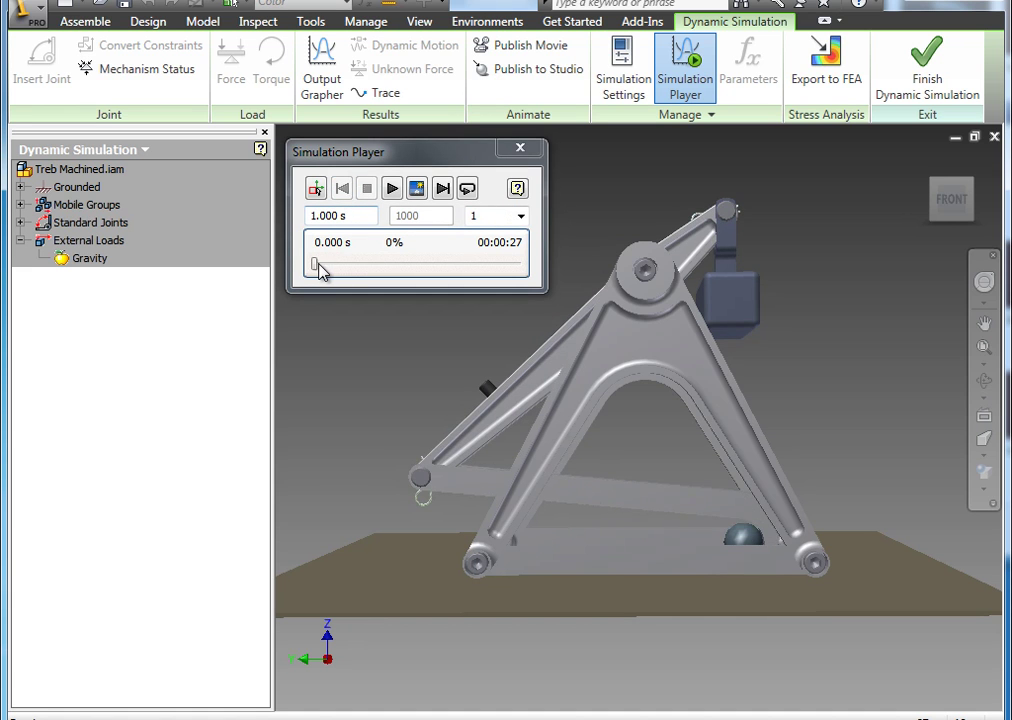
mouse_move(314, 264)
left_mouse_down()
mouse_move(362, 269)
mouse_move(311, 273)
mouse_move(337, 268)
left_mouse_up()
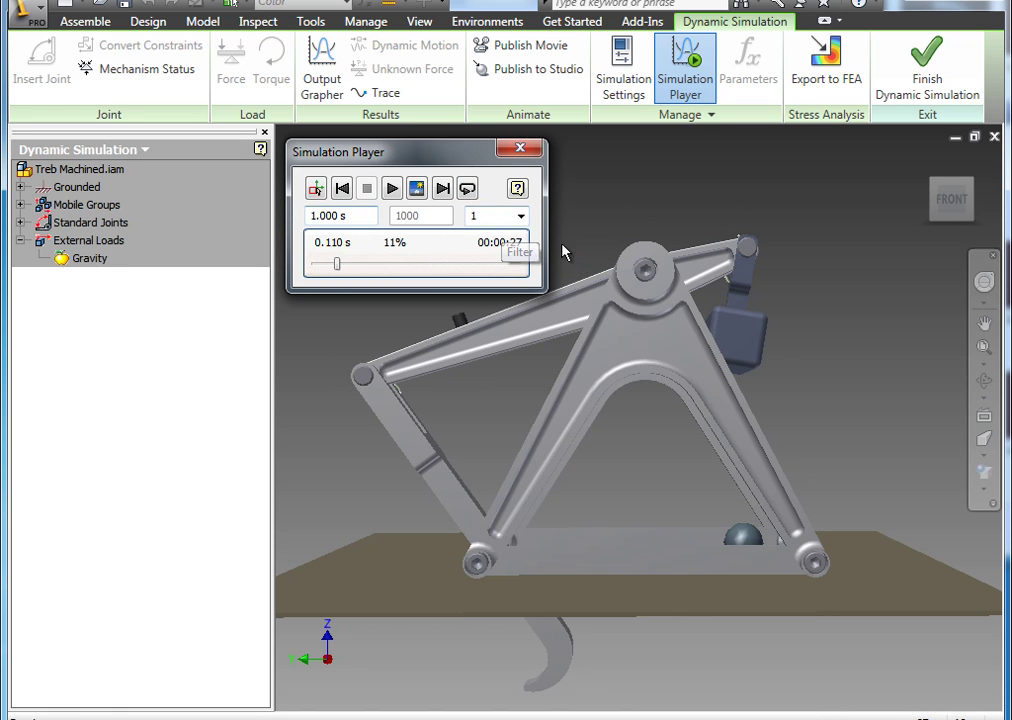
left_click(343, 190)
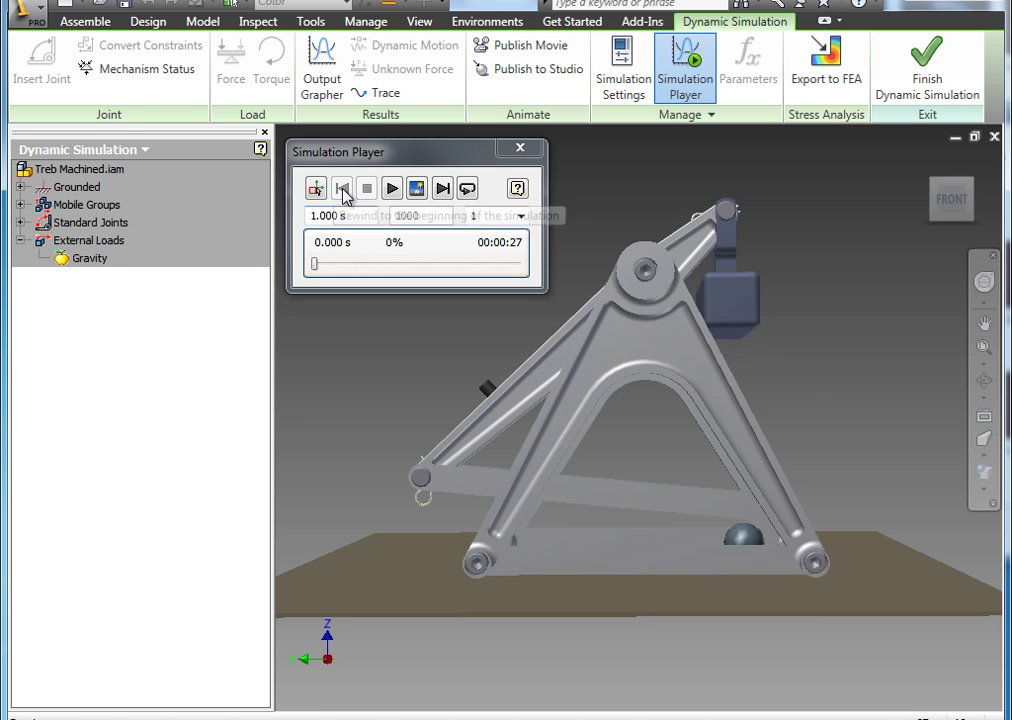